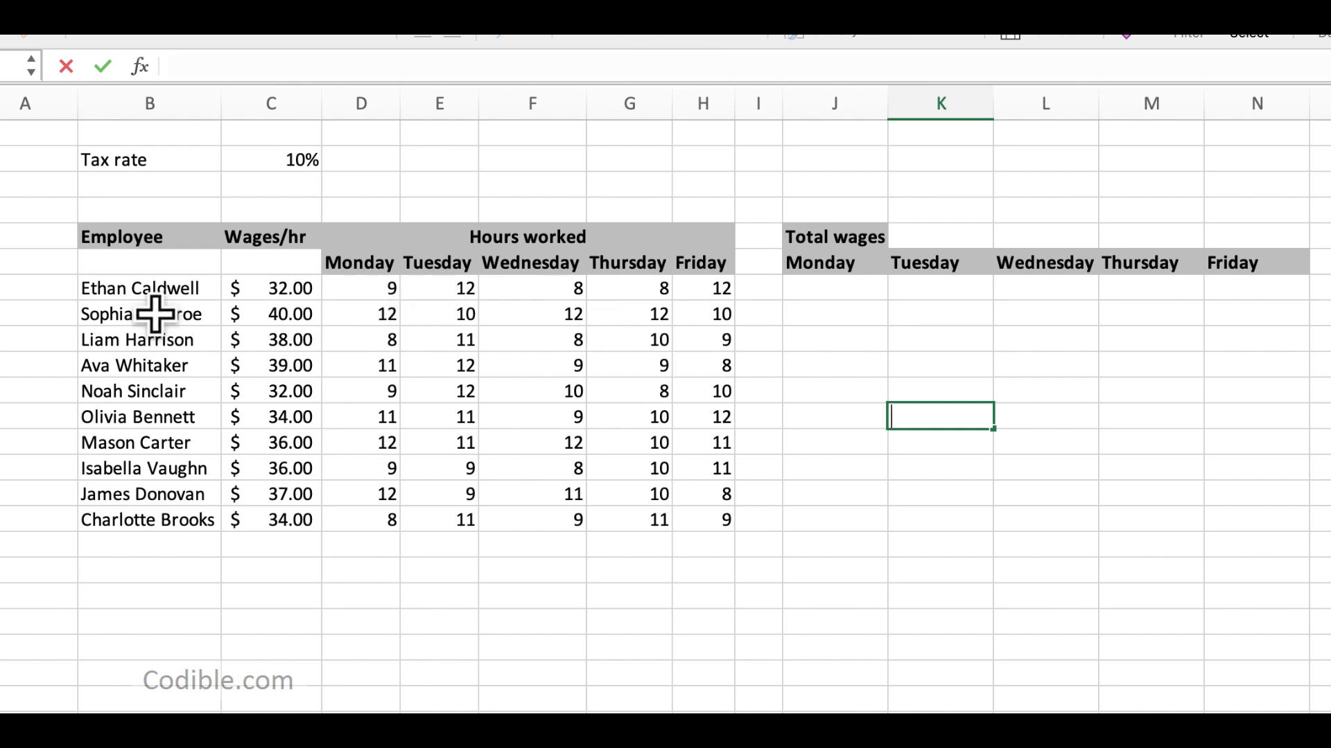
Step: Review the employee names, hourly wages and daily hours worked in the source table
{"action": "left_click_drag", "start_coordinate": [138, 288], "coordinate": [142, 495]}
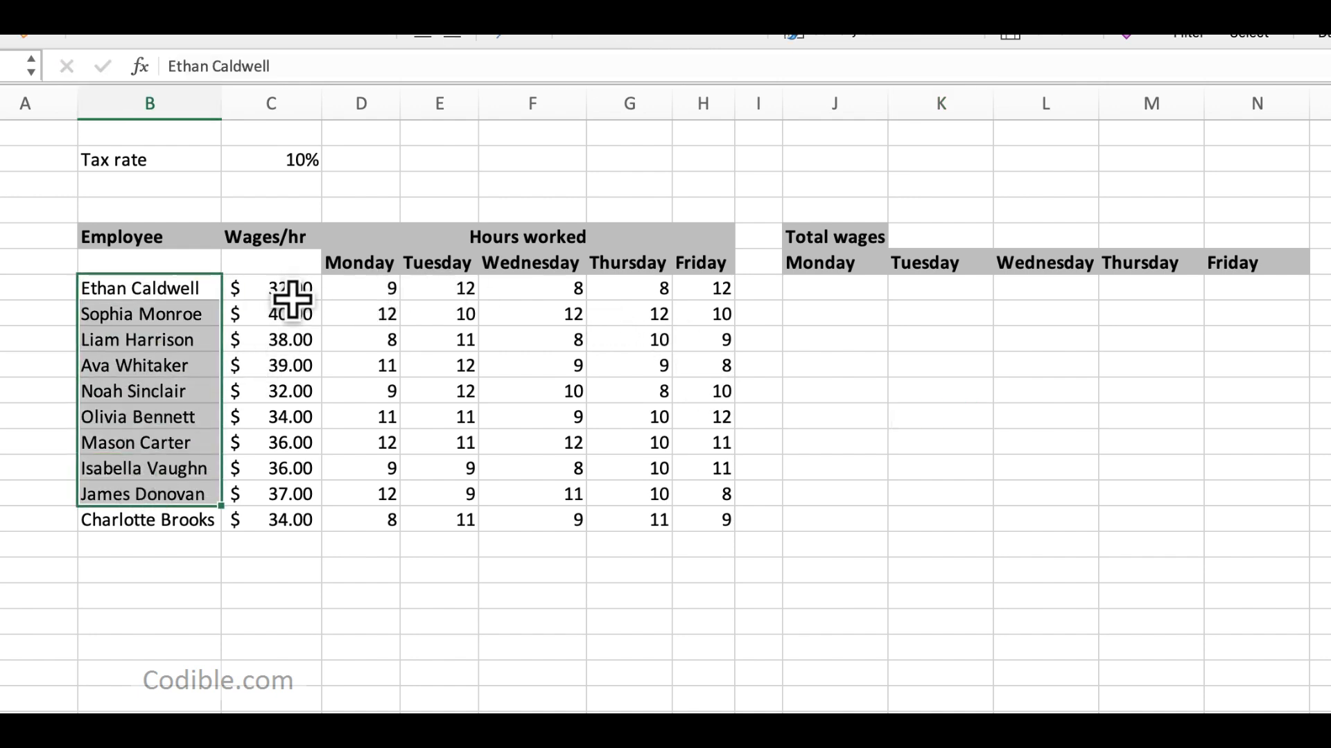
{"action": "left_click_drag", "start_coordinate": [288, 292], "coordinate": [309, 520]}
{"action": "left_click_drag", "start_coordinate": [376, 290], "coordinate": [704, 526]}
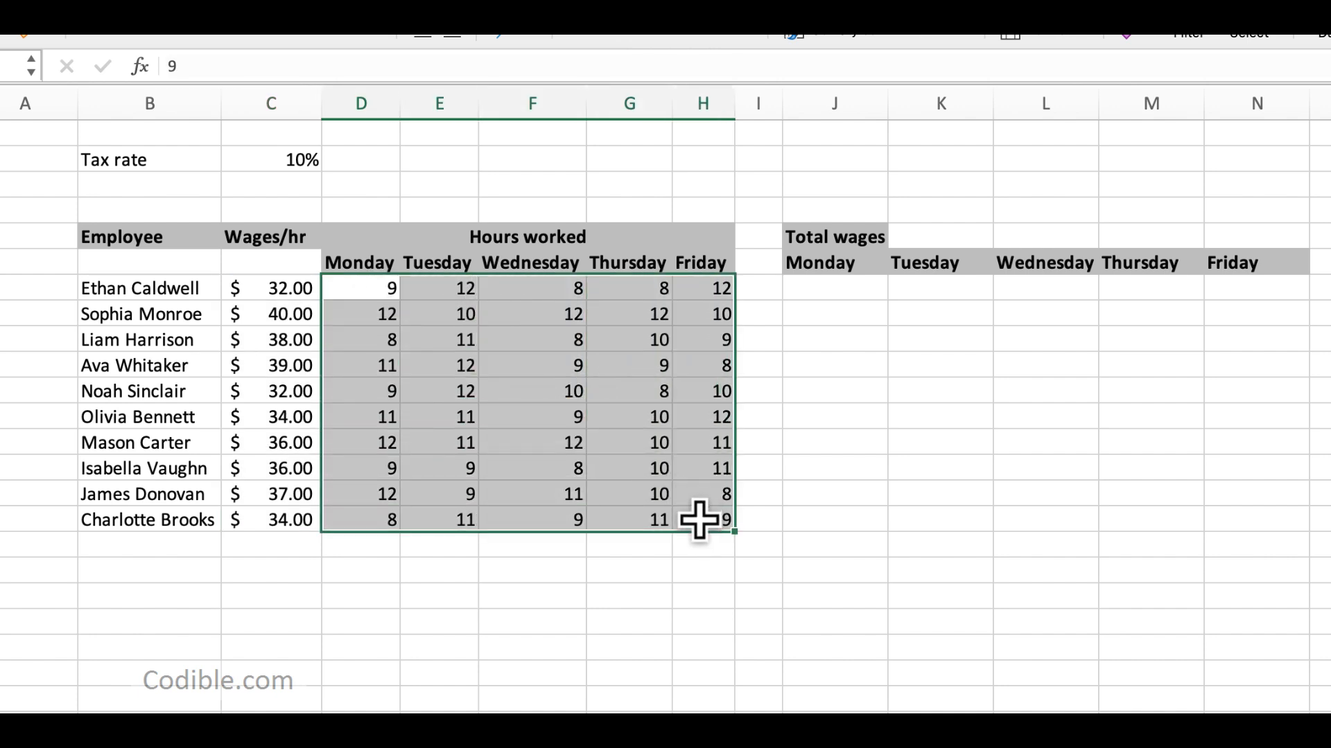
{"action": "left_click", "coordinate": [198, 345]}
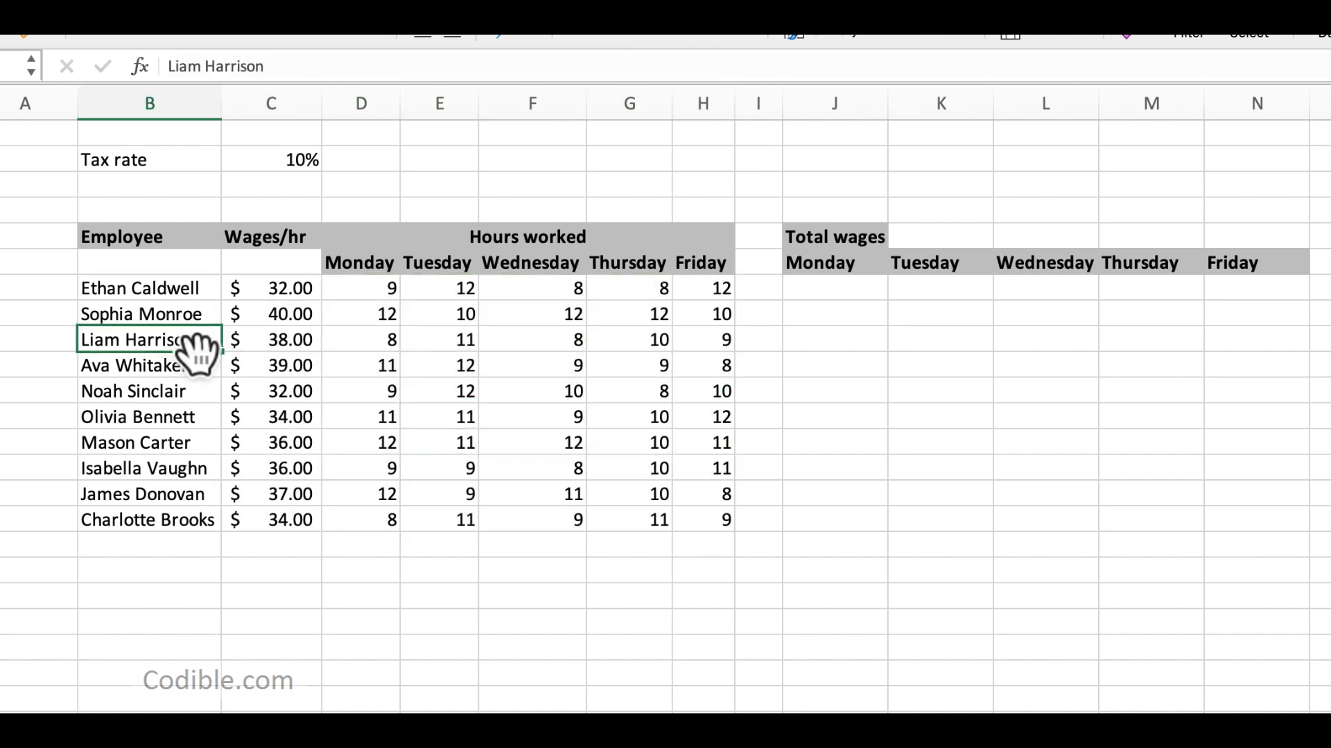
{"action": "left_click", "coordinate": [466, 341]}
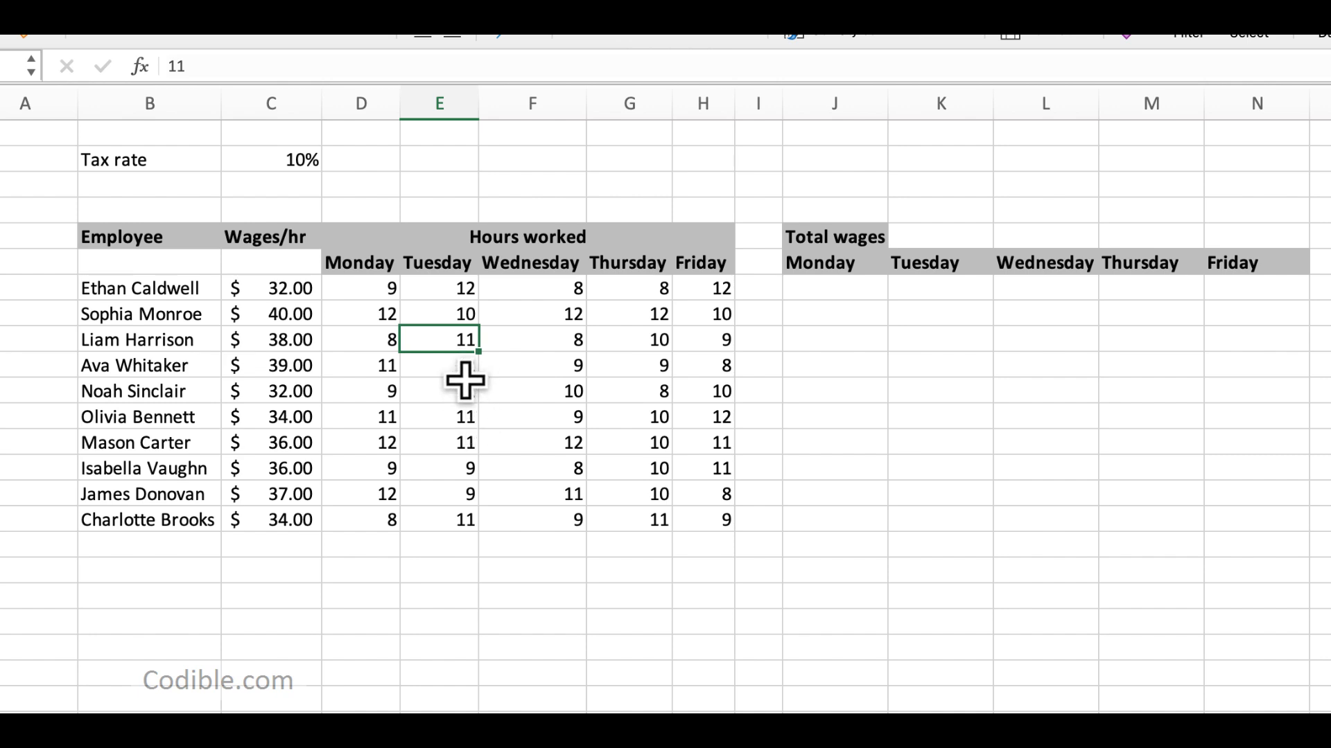
Step: Calculate the first employee's Monday wages in J7 with the formula =C7*D7
{"action": "left_click", "coordinate": [856, 295]}
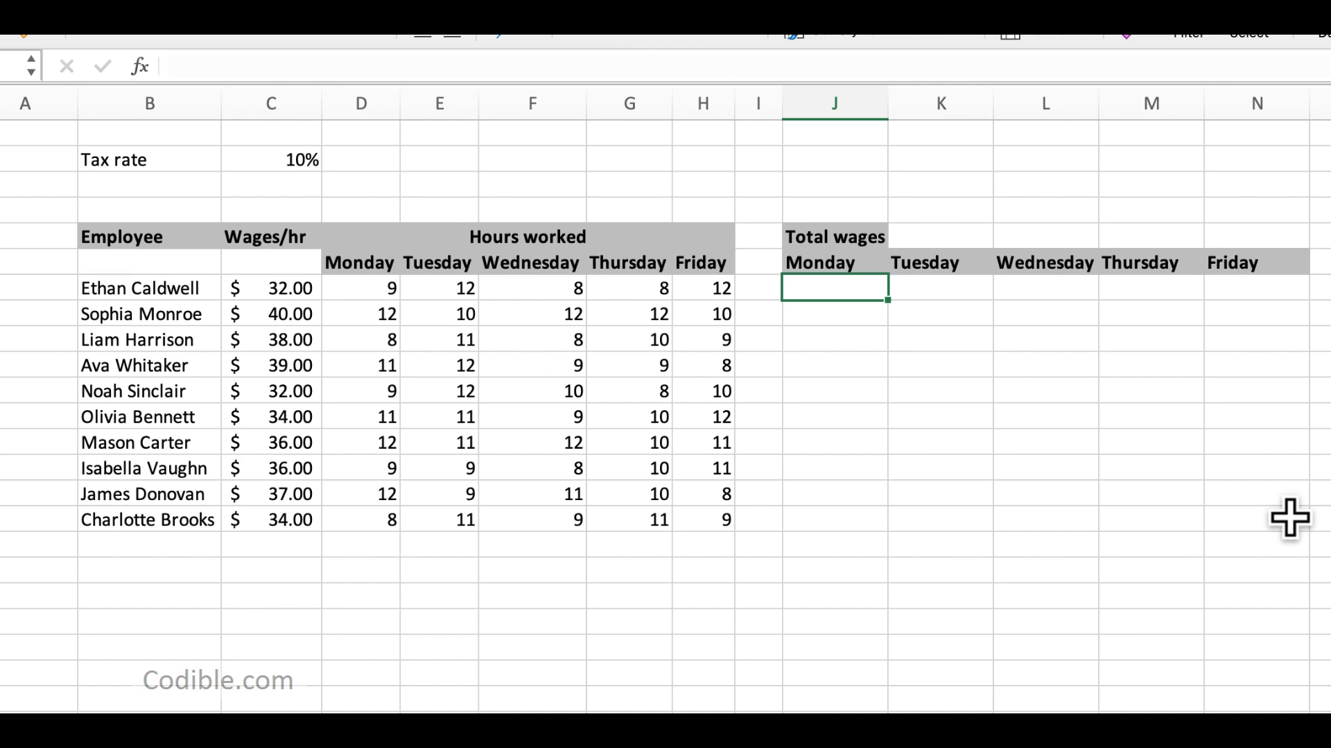
{"action": "type", "text": "="}
{"action": "key", "text": "Left"}
{"action": "key", "text": "Left"}
{"action": "key", "text": "Left"}
{"action": "key", "text": "Left"}
{"action": "key", "text": "Left"}
{"action": "key", "text": "Left"}
{"action": "key", "text": "Left"}
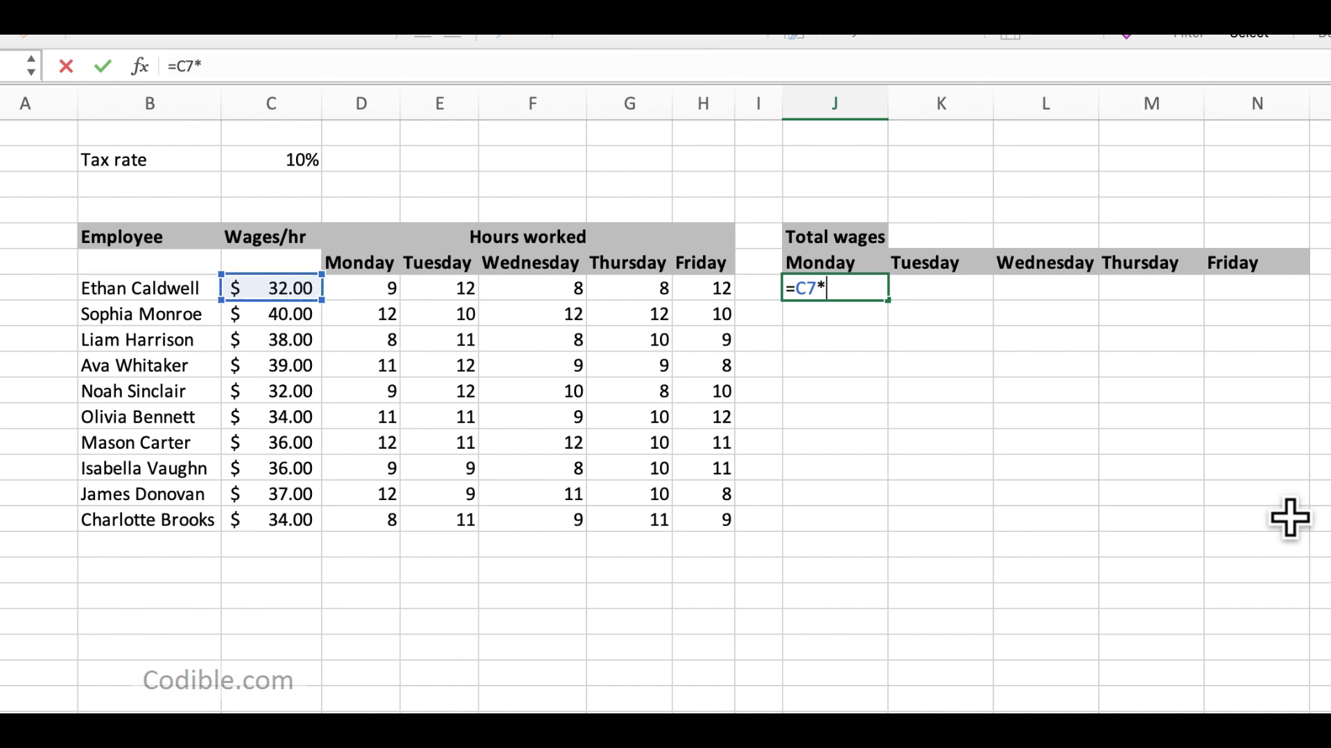
{"action": "type", "text": "*"}
{"action": "key", "text": "Left"}
{"action": "key", "text": "Left"}
{"action": "key", "text": "Left"}
{"action": "key", "text": "Left"}
{"action": "key", "text": "Left"}
{"action": "key", "text": "Left"}
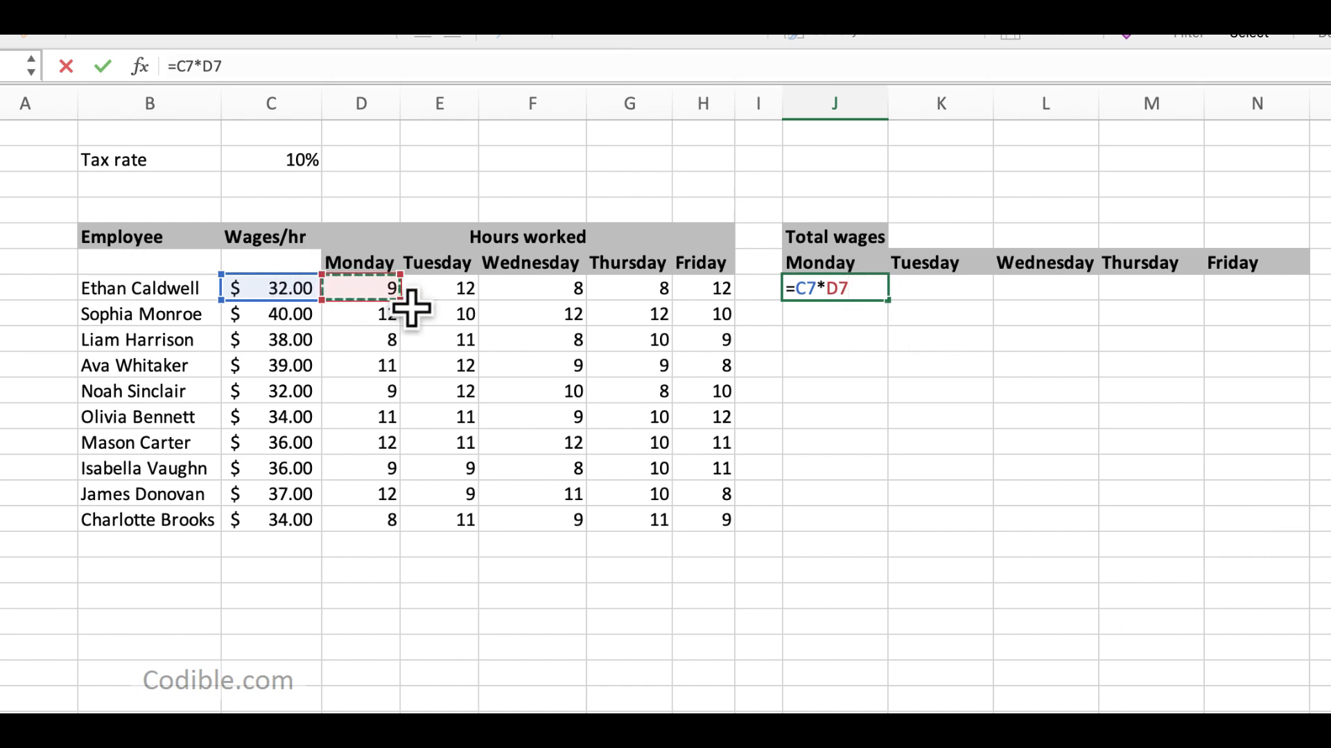
{"action": "key", "text": "Return"}
Step: Try copying the Monday wage formula from J7 down through J16, and undo the fill
{"action": "left_click", "coordinate": [878, 292]}
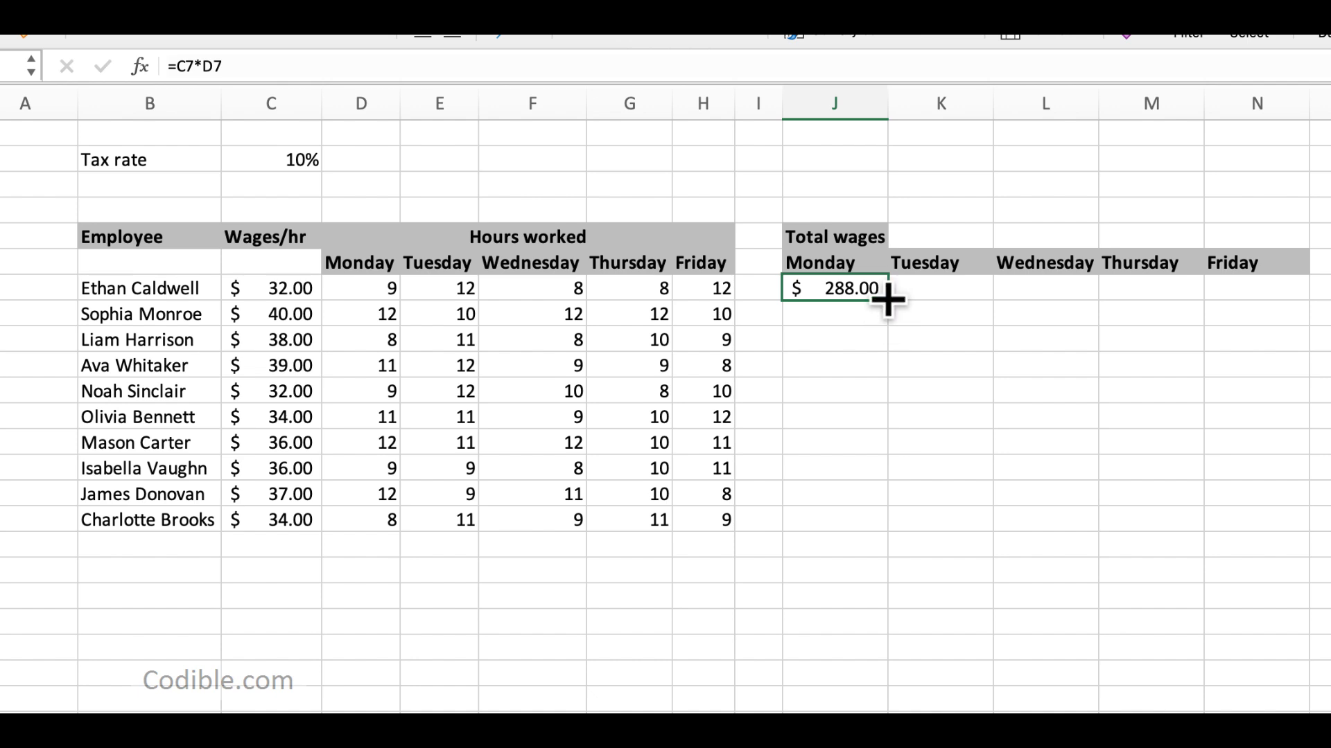
{"action": "left_click_drag", "start_coordinate": [887, 301], "coordinate": [900, 529]}
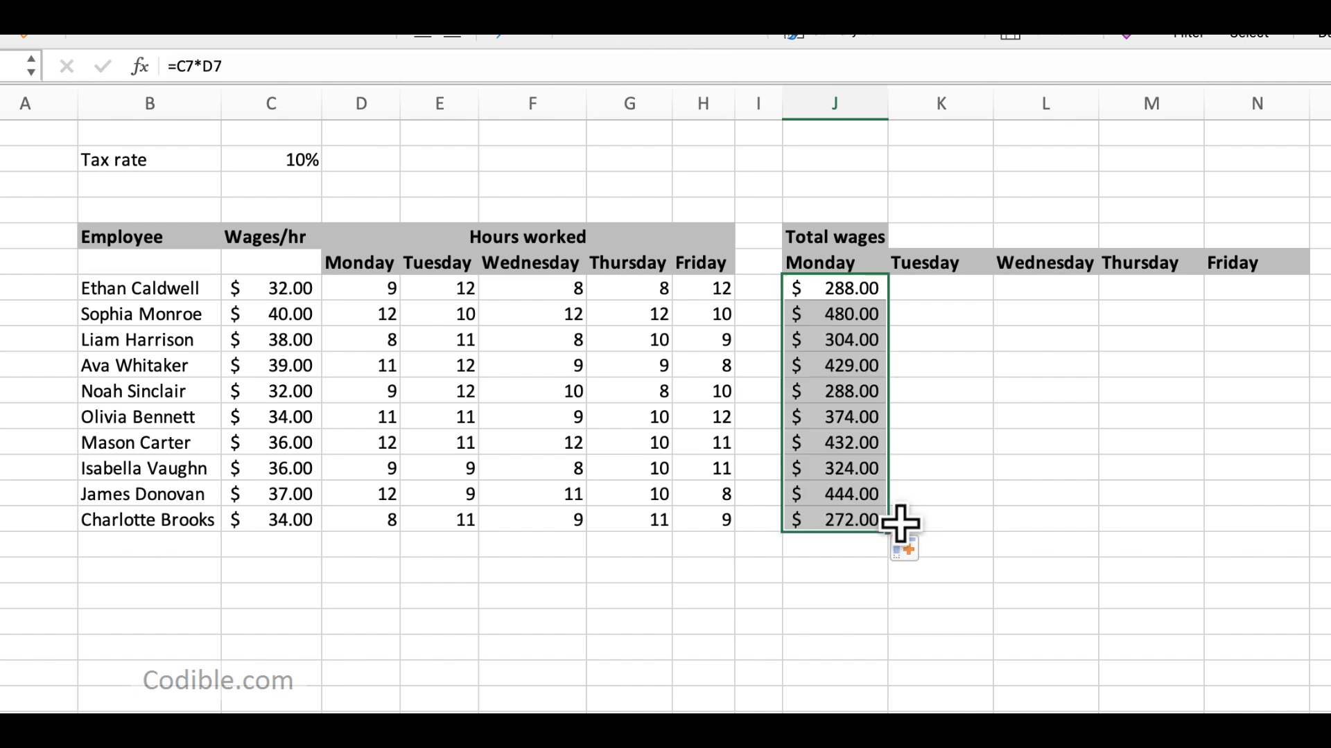
{"action": "key", "text": "super+z"}
Step: Try filling the J7 formula across to Friday in N7, compare the copied formulas' references, and undo the fill
{"action": "left_click_drag", "start_coordinate": [889, 300], "coordinate": [1265, 306]}
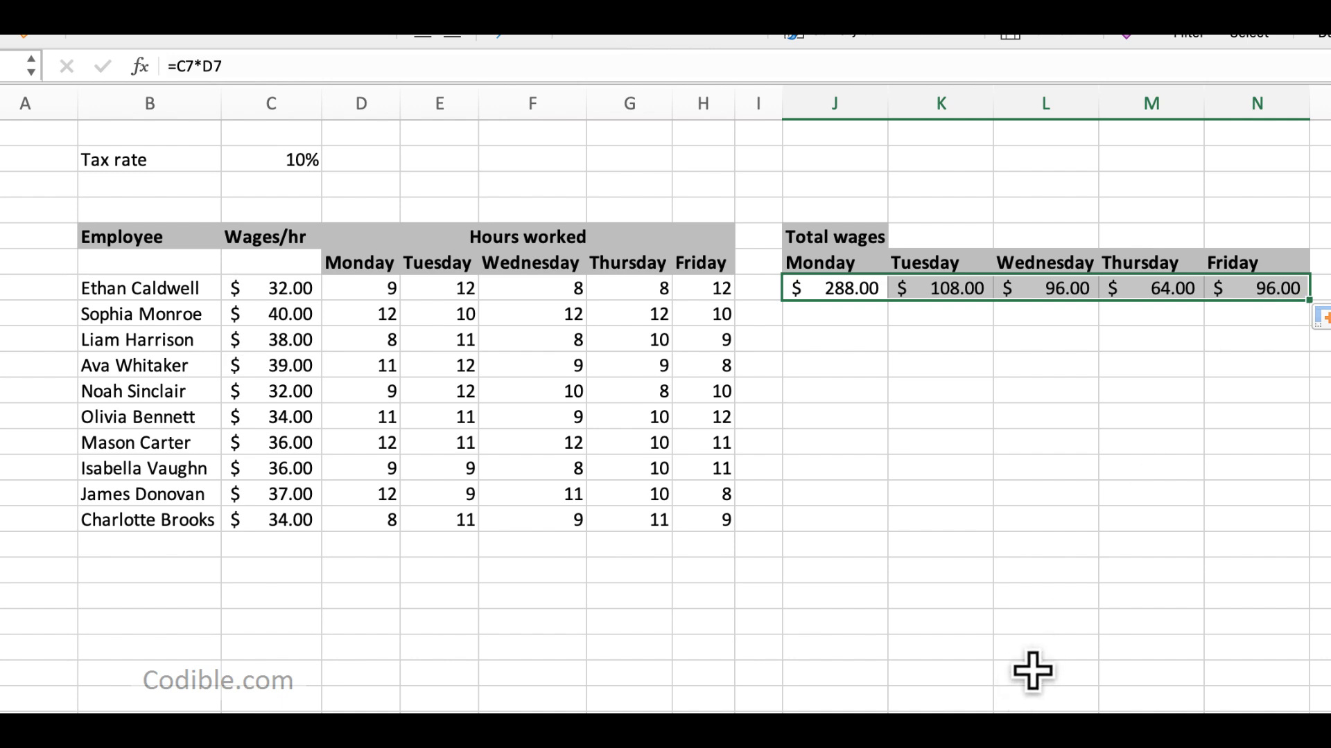
{"action": "left_click", "coordinate": [857, 295]}
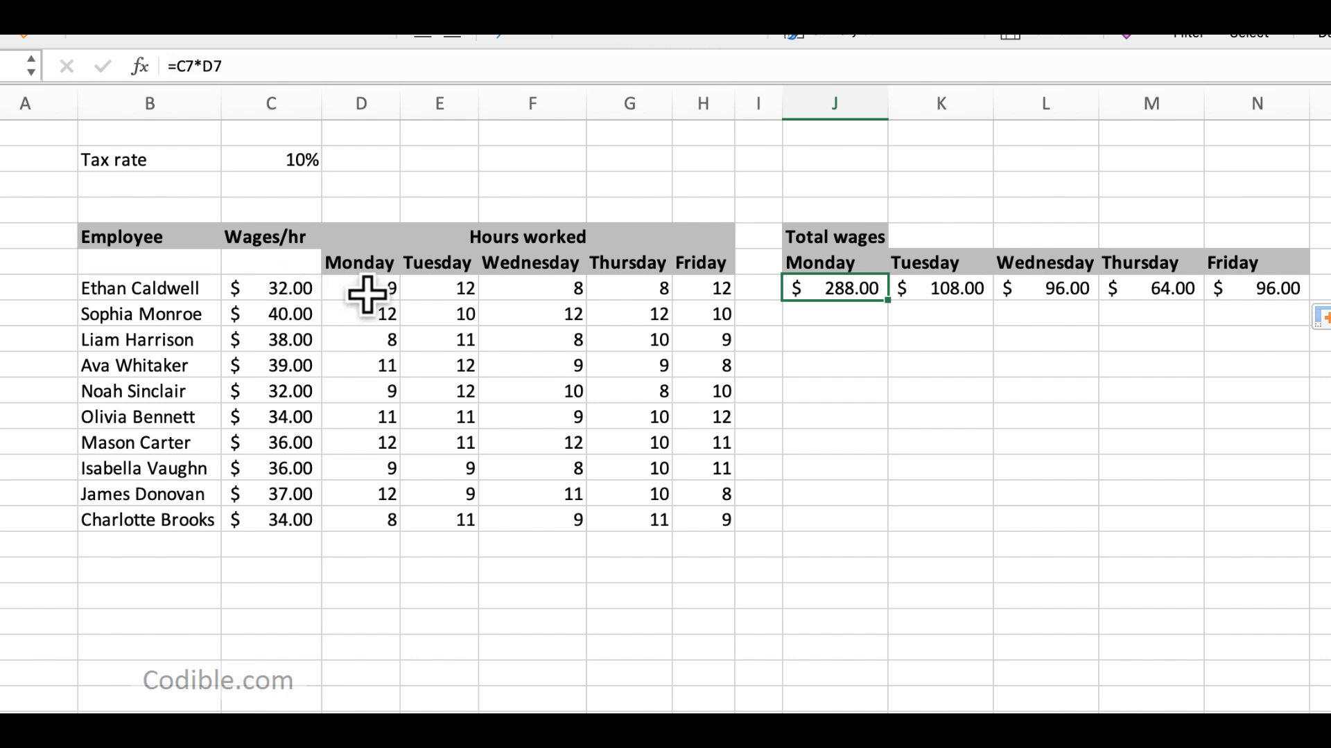
{"action": "left_click", "coordinate": [977, 291]}
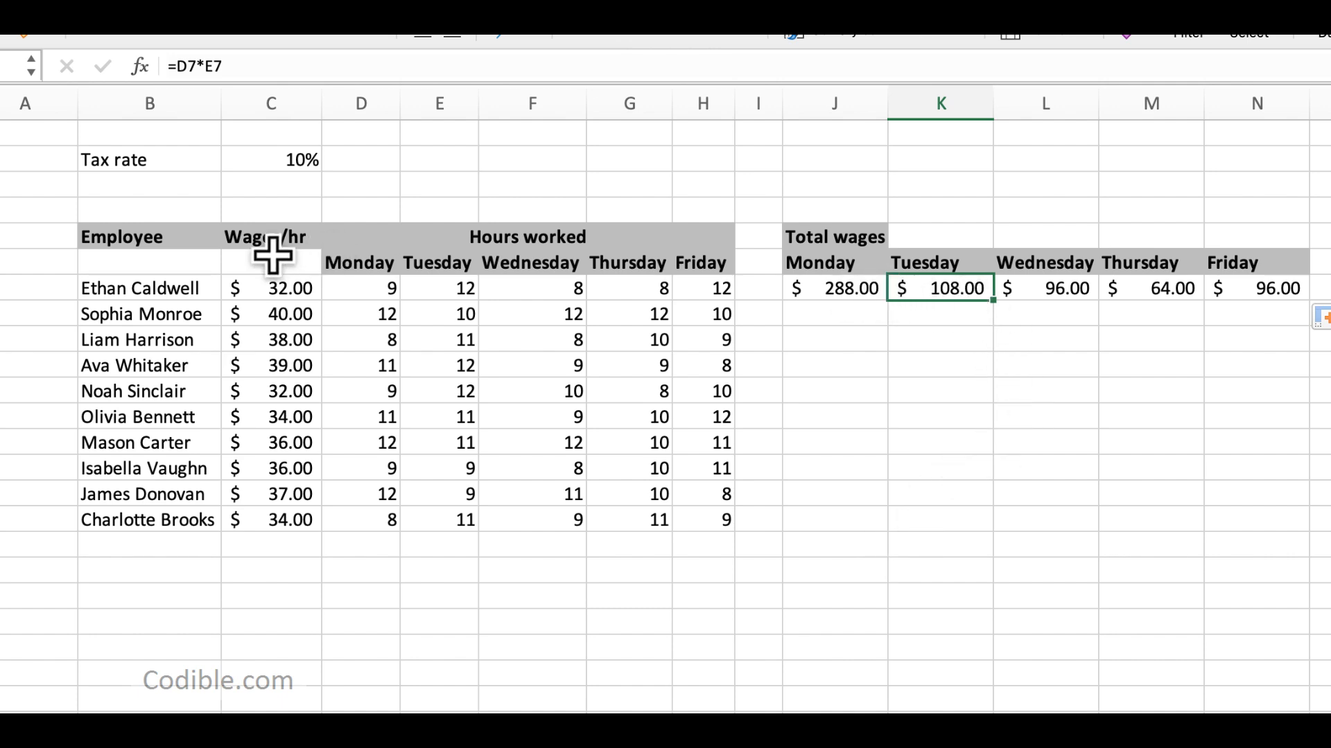
{"action": "left_click", "coordinate": [276, 295]}
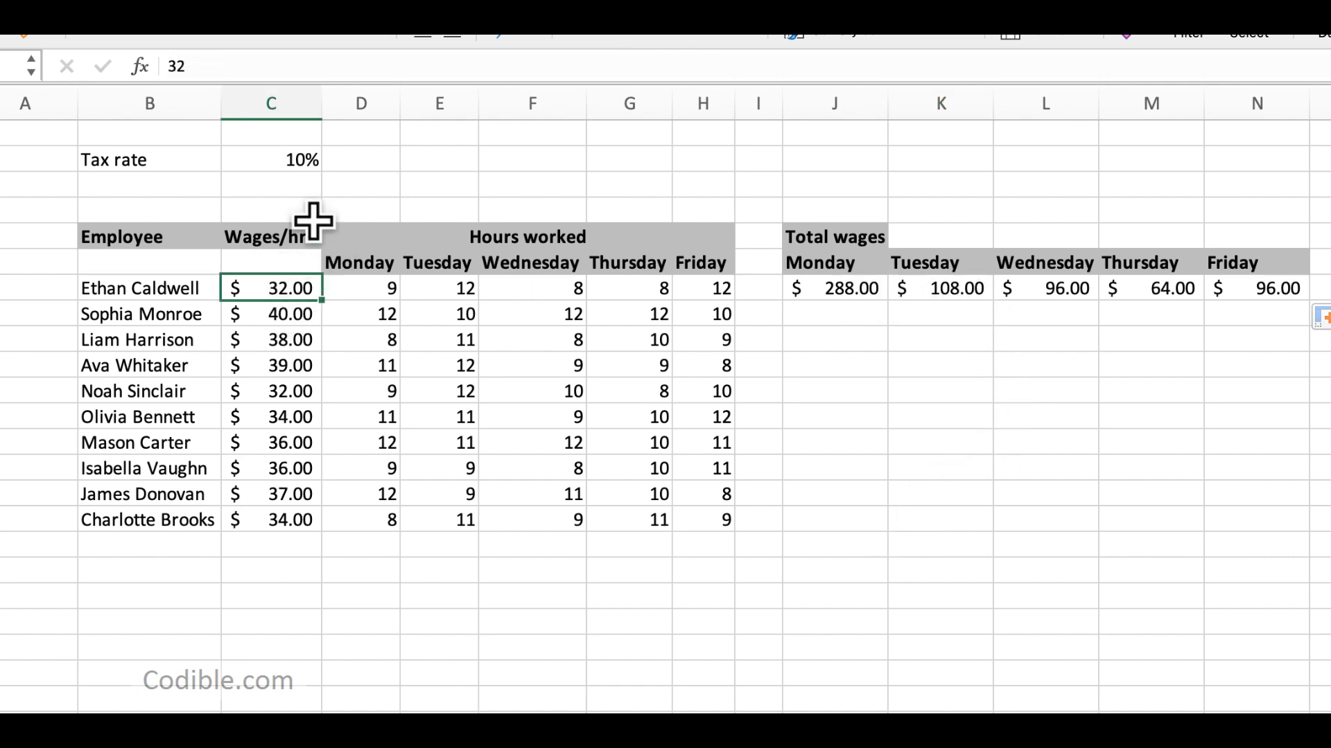
{"action": "left_click", "coordinate": [852, 291]}
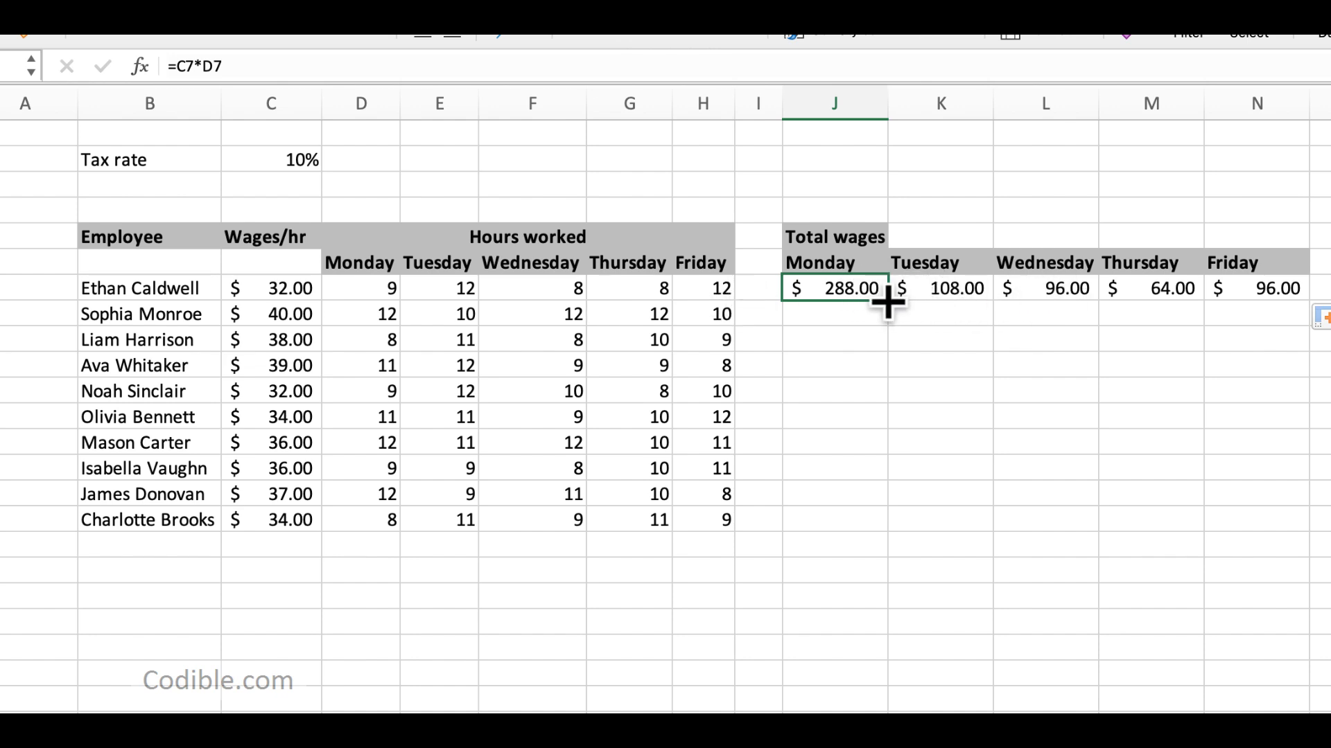
{"action": "left_click", "coordinate": [936, 290]}
{"action": "left_click", "coordinate": [1047, 290]}
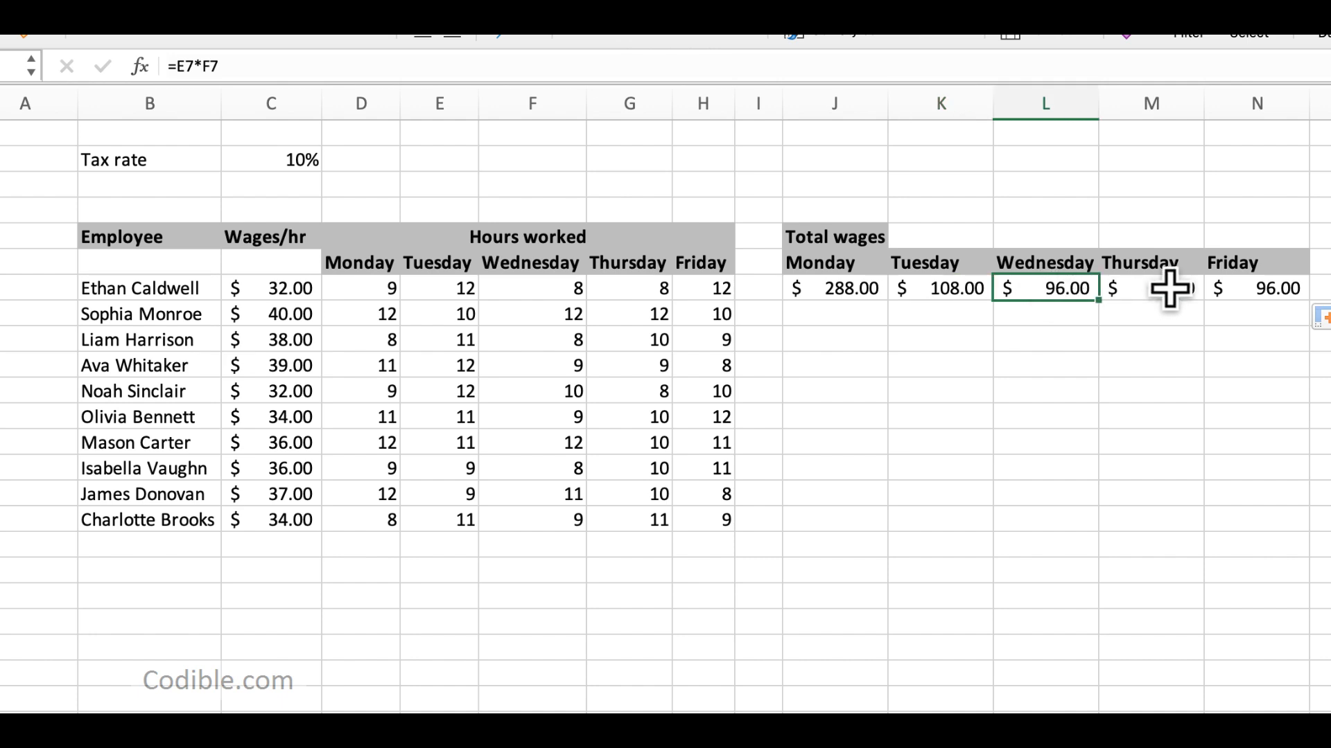
{"action": "left_click", "coordinate": [862, 293]}
{"action": "left_click", "coordinate": [962, 293]}
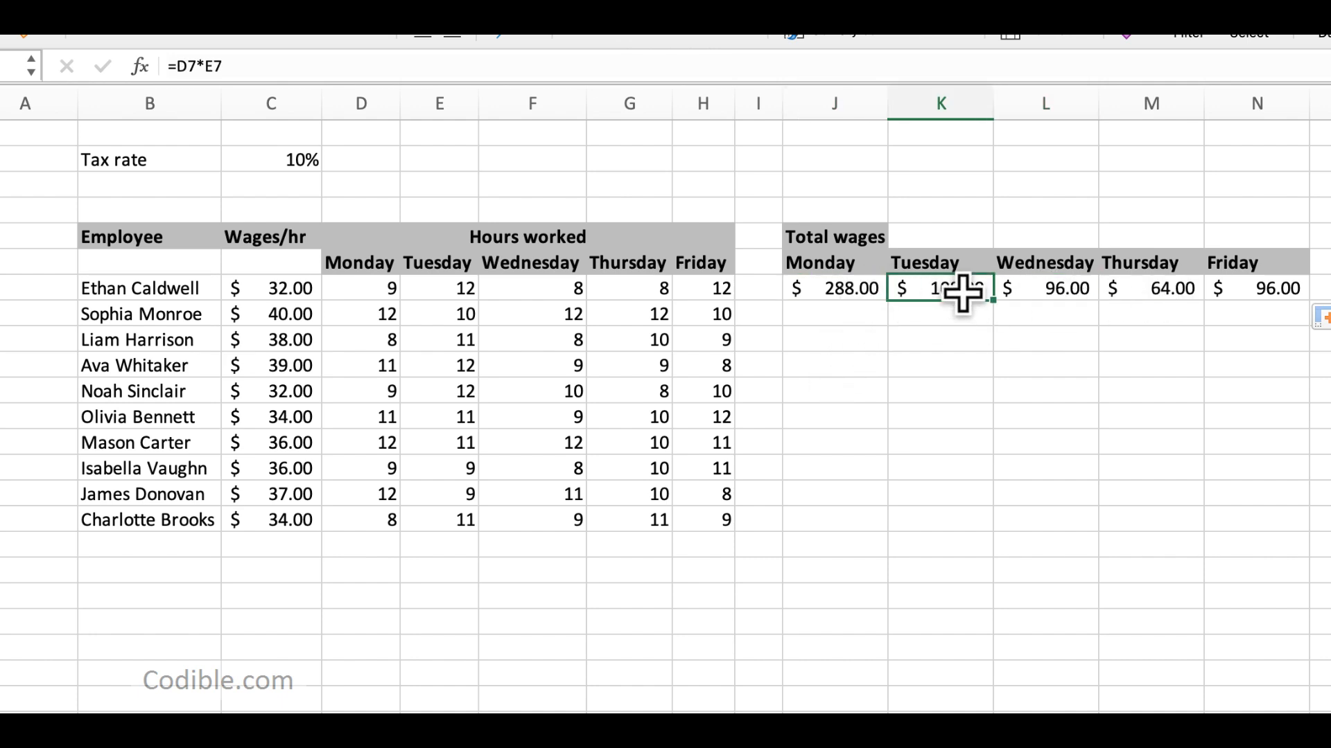
{"action": "key", "text": "super+z"}
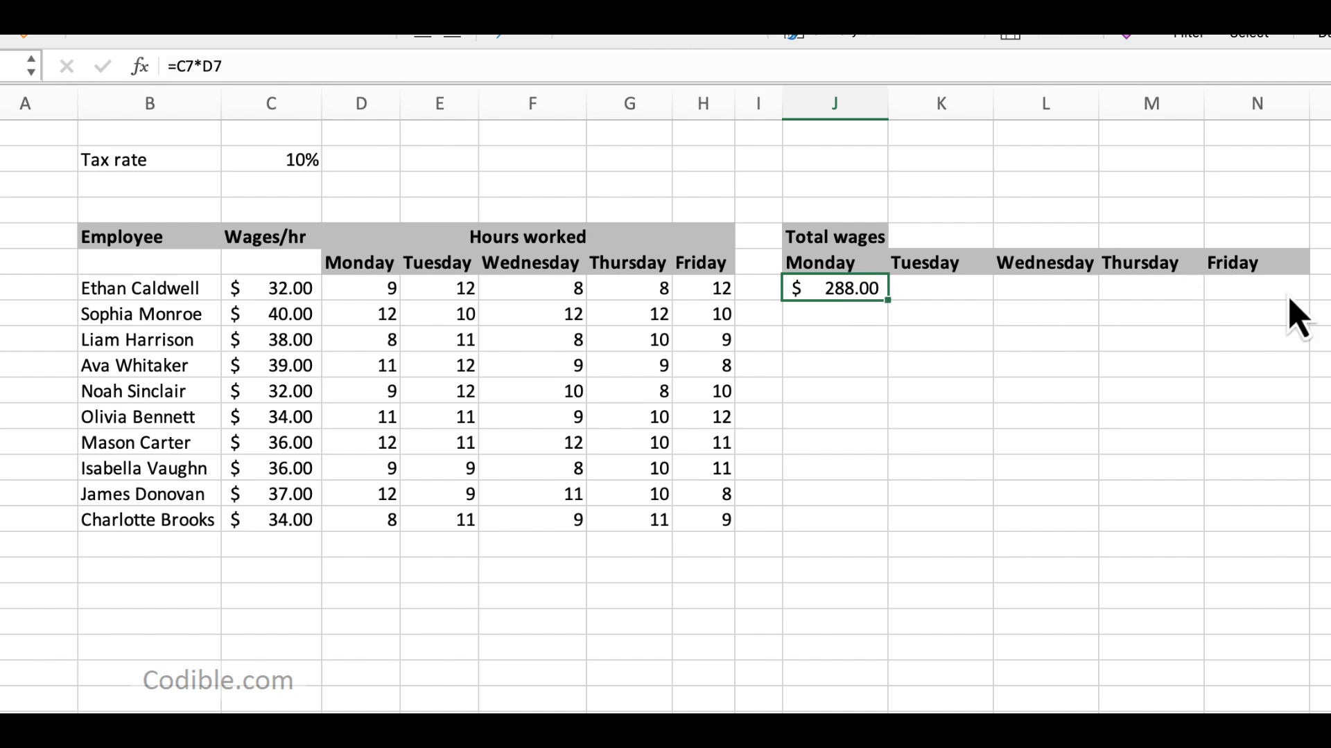
Step: Lock the wage column in the J7 formula so it reads =$C7*D7
{"action": "left_click", "coordinate": [177, 67]}
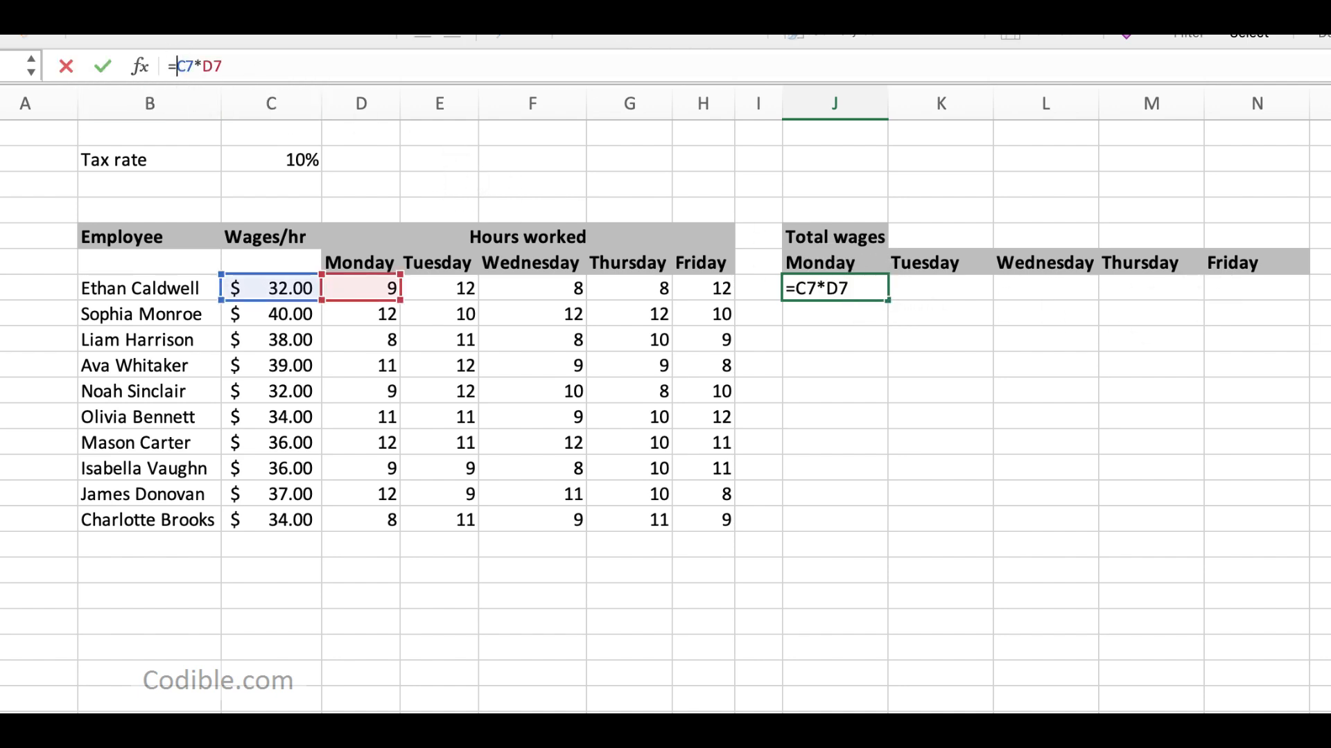
{"action": "type", "text": "$"}
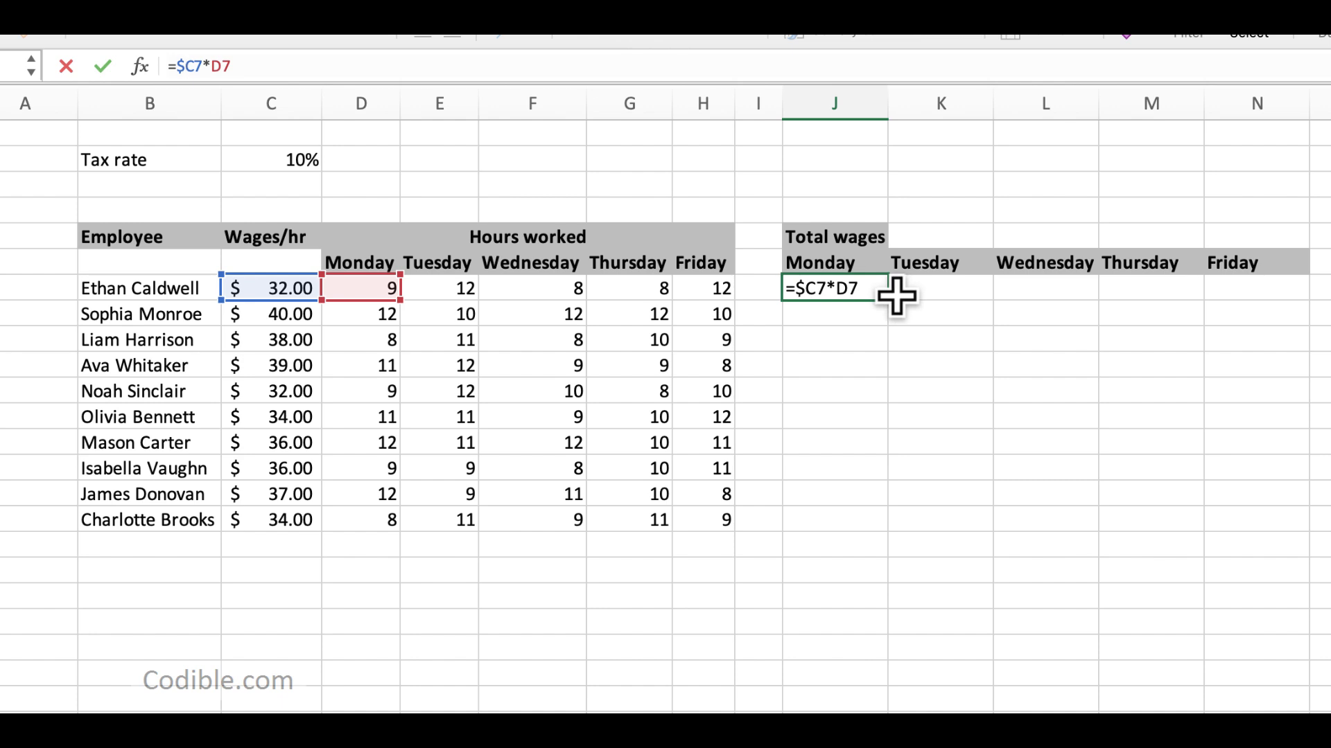
{"action": "key", "text": "ctrl+Return"}
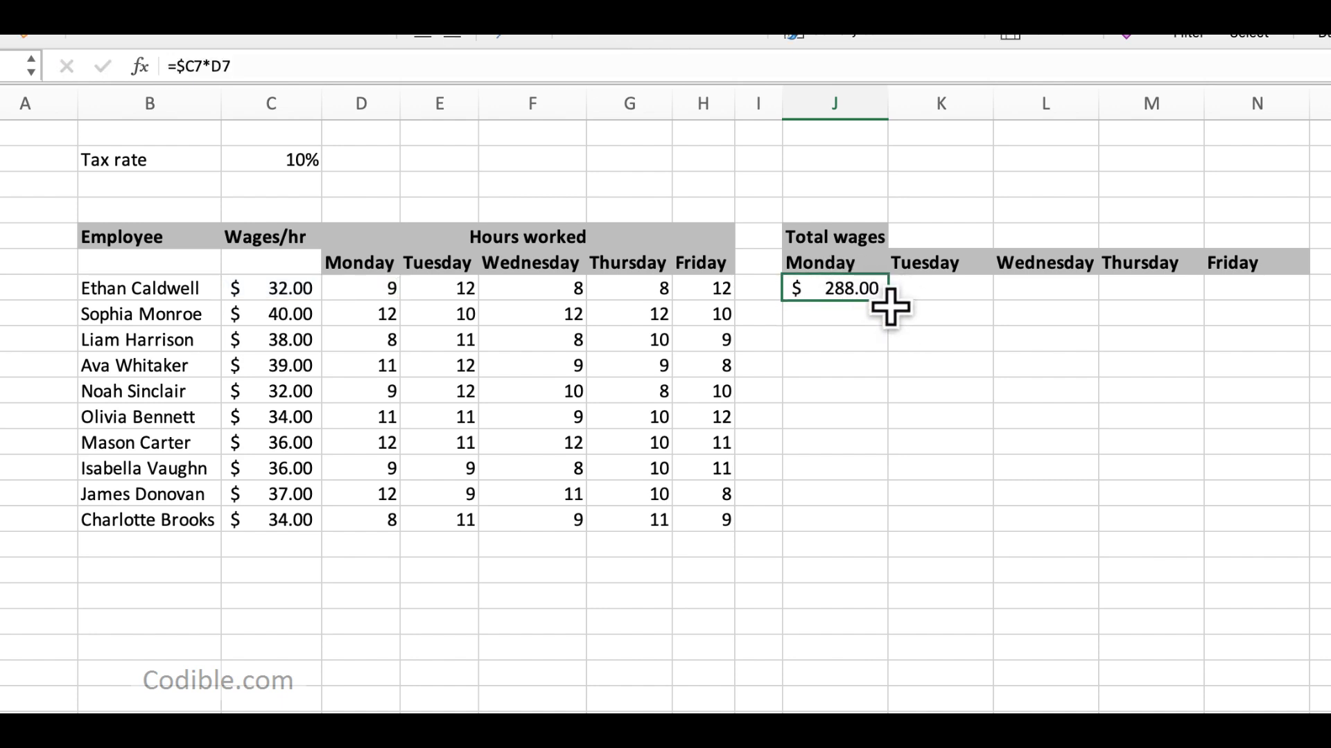
Step: Fill the =$C7*D7 formula from J7 across to N7 and check the references in each weekday's cell
{"action": "left_click_drag", "start_coordinate": [890, 302], "coordinate": [1256, 296]}
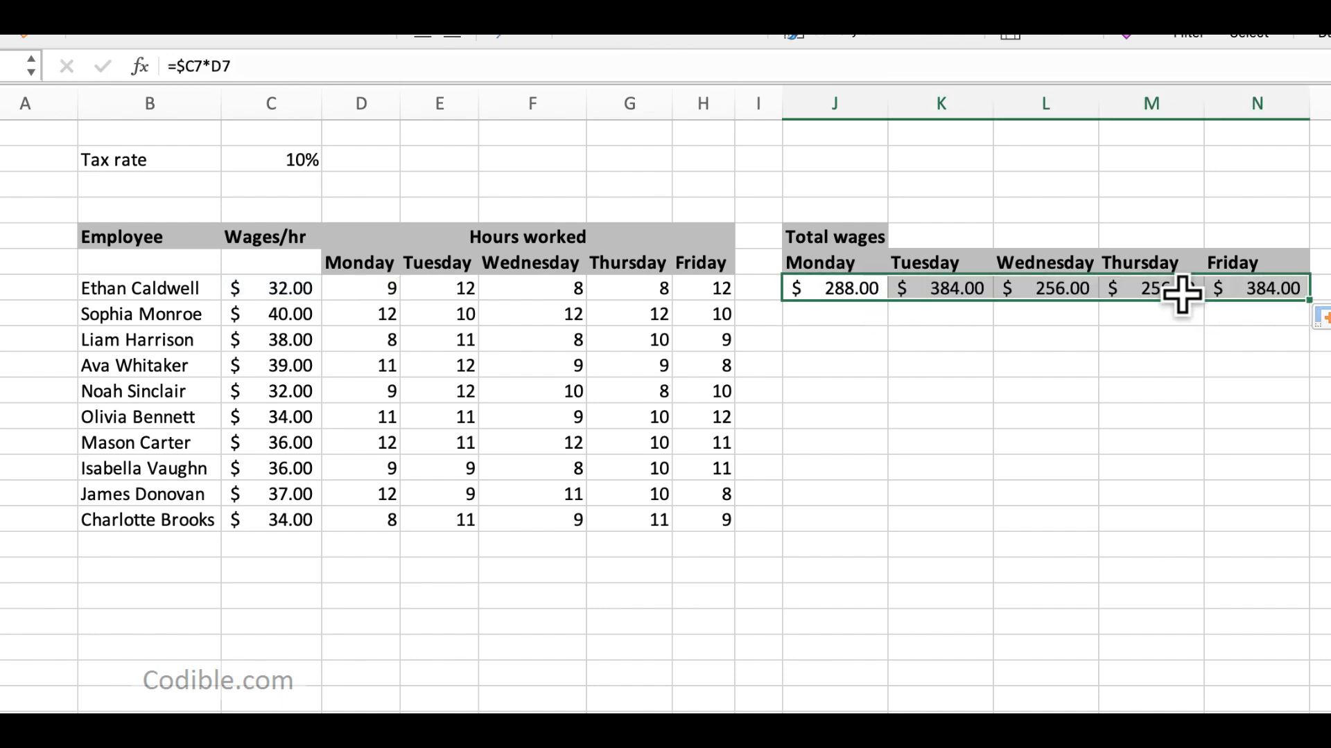
{"action": "left_click", "coordinate": [840, 286]}
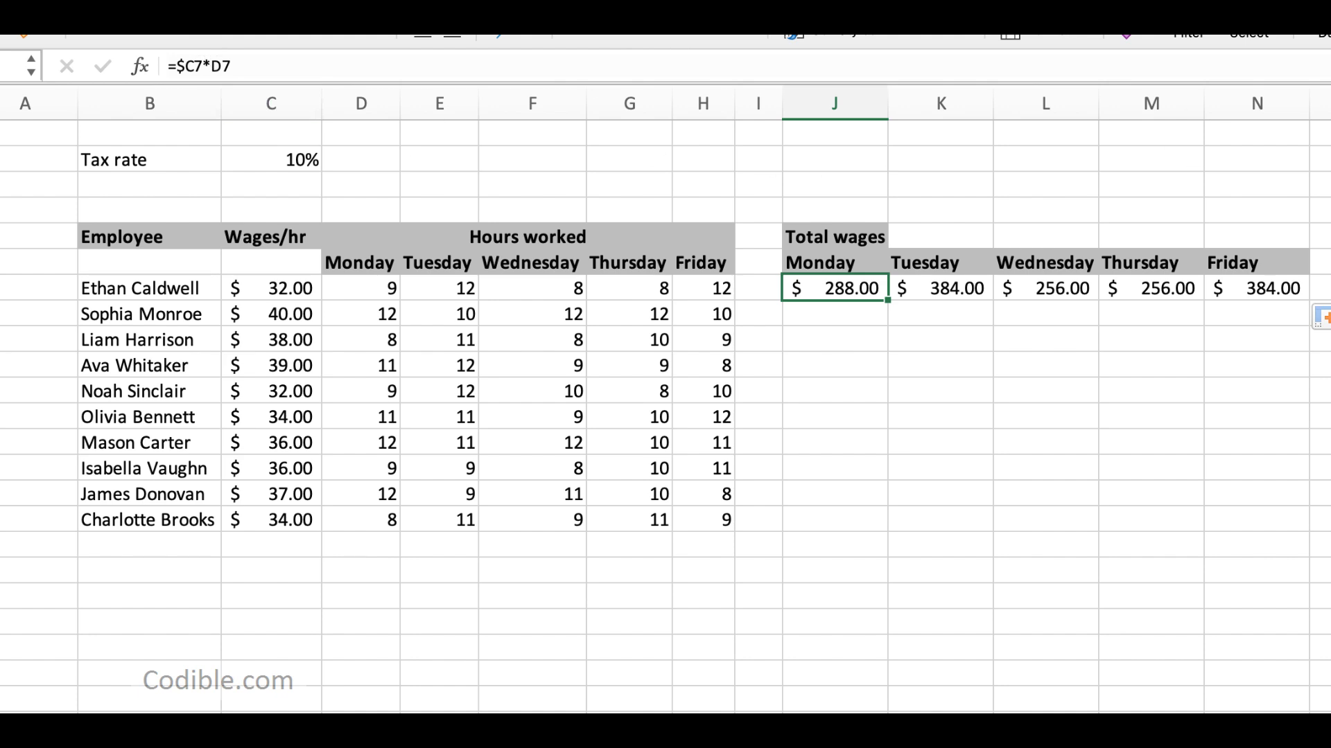
{"action": "key", "text": "Right"}
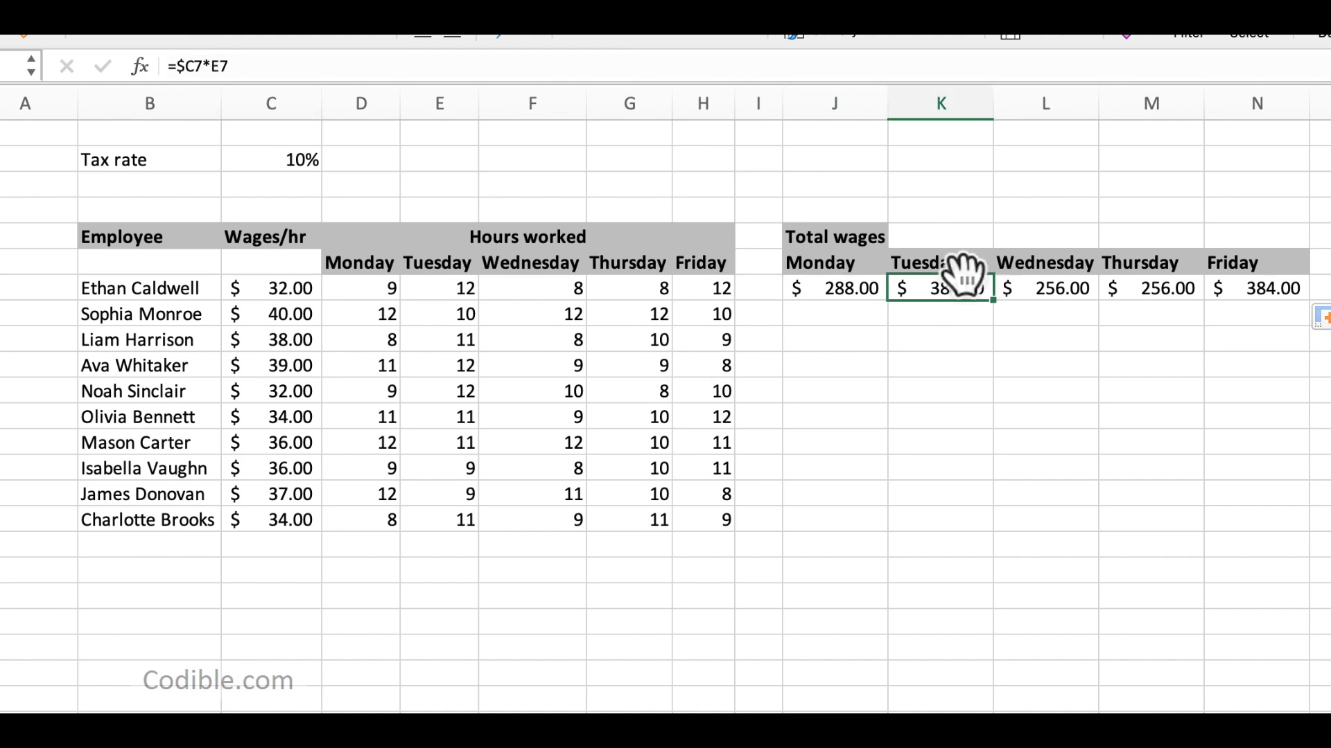
{"action": "left_click", "coordinate": [832, 289]}
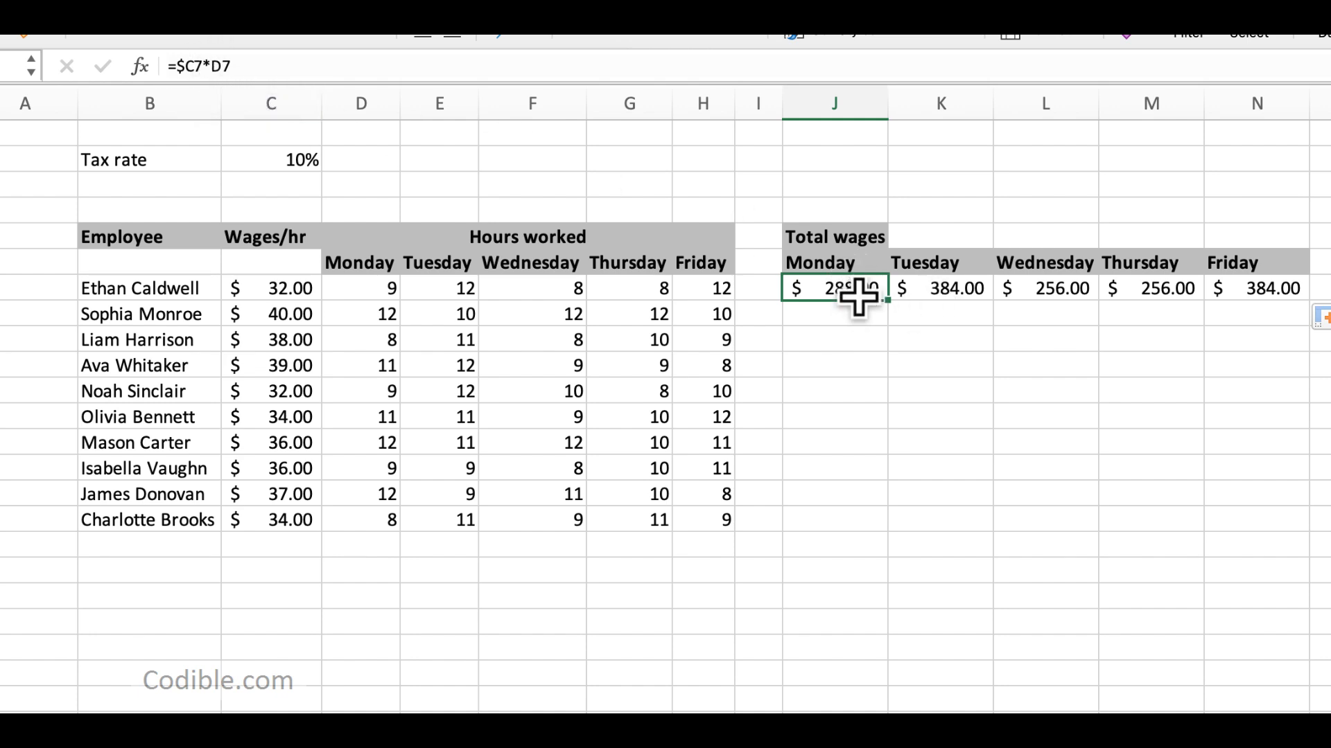
{"action": "key", "text": "Right"}
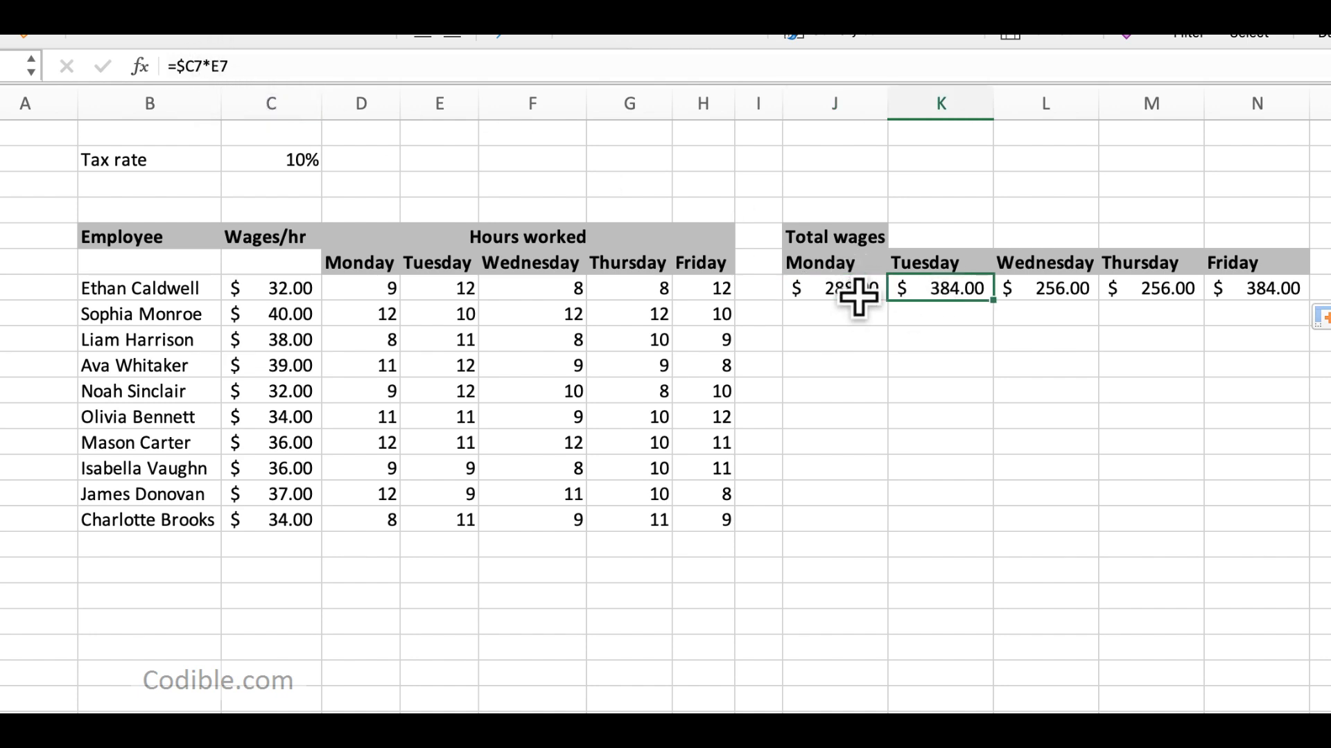
{"action": "key", "text": "Right"}
{"action": "key", "text": "Right"}
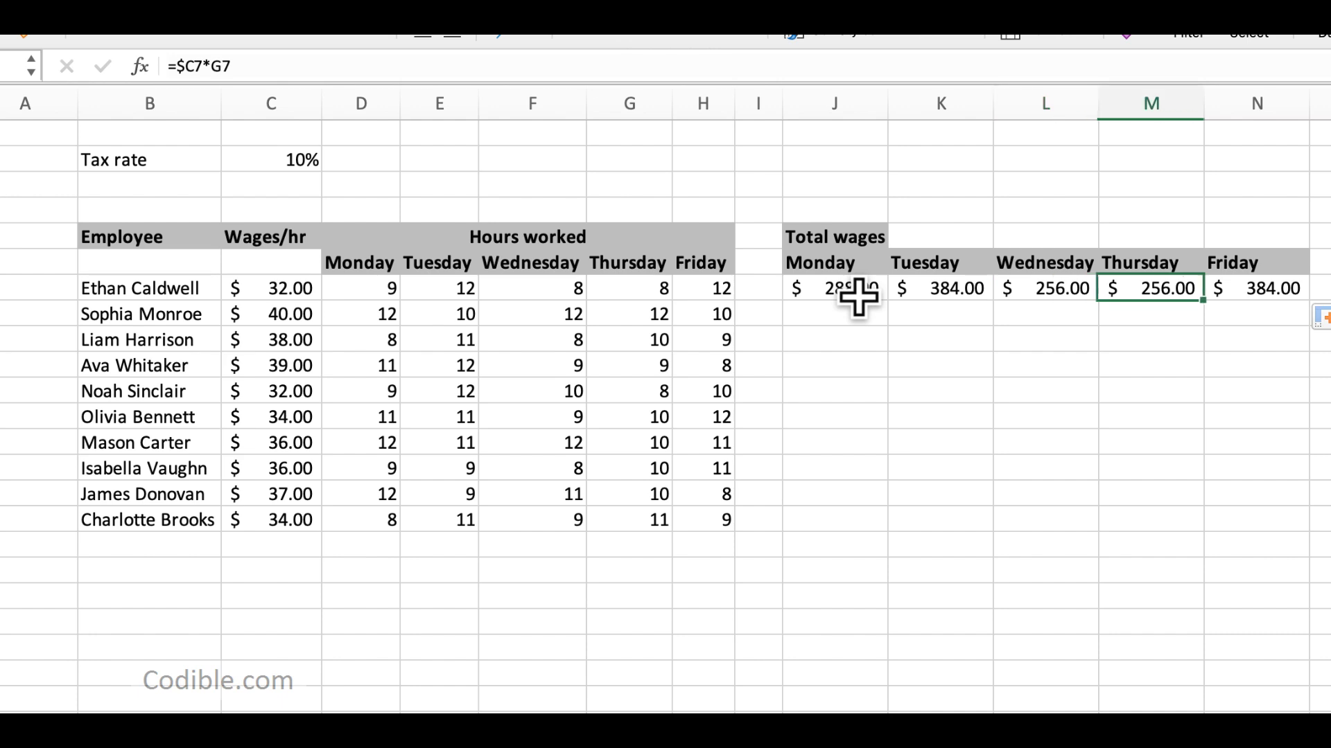
{"action": "key", "text": "Right"}
{"action": "key", "text": "Left"}
{"action": "key", "text": "Left"}
{"action": "key", "text": "Left"}
{"action": "key", "text": "Left"}
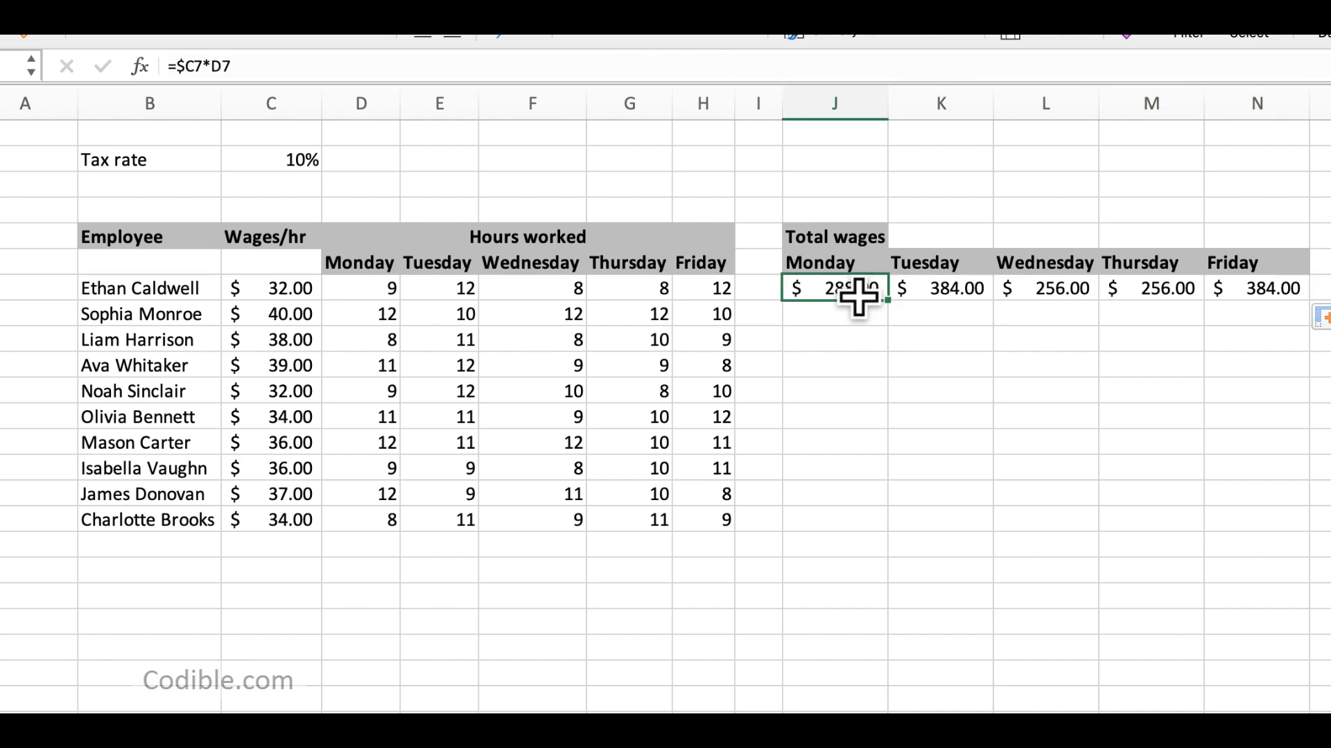
Step: Extend the J7:N7 formulas down to row 16, inspect a copied formula, and undo both the downward and sideways fills
{"action": "left_click", "coordinate": [1256, 289], "text": "shift"}
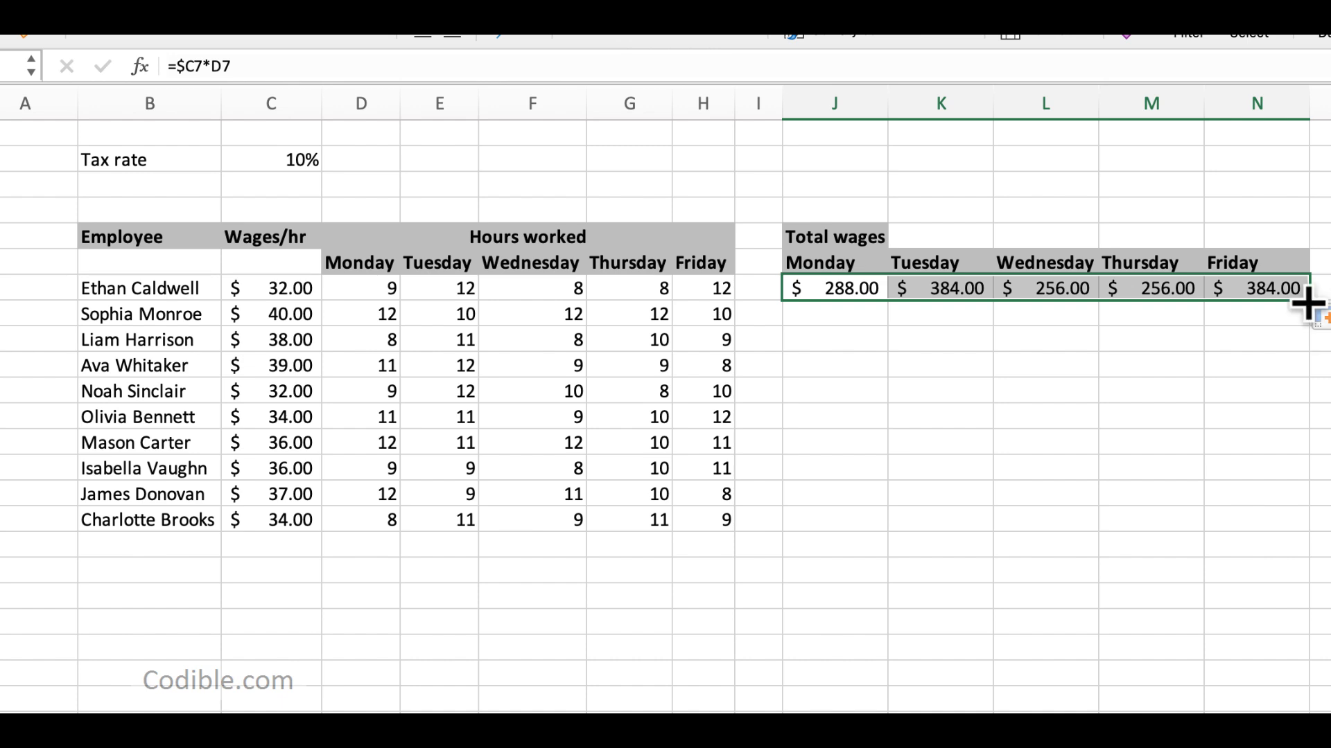
{"action": "left_click_drag", "start_coordinate": [1307, 300], "coordinate": [1284, 532]}
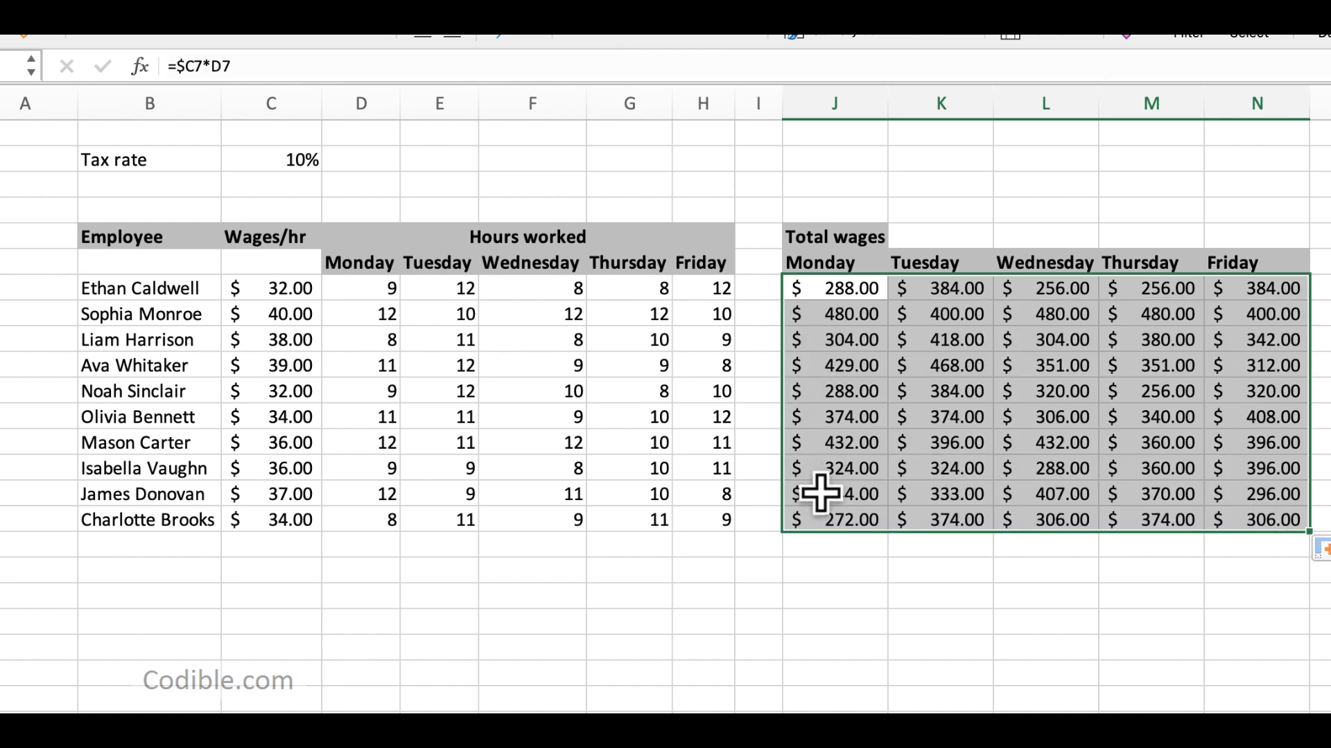
{"action": "left_click", "coordinate": [825, 495]}
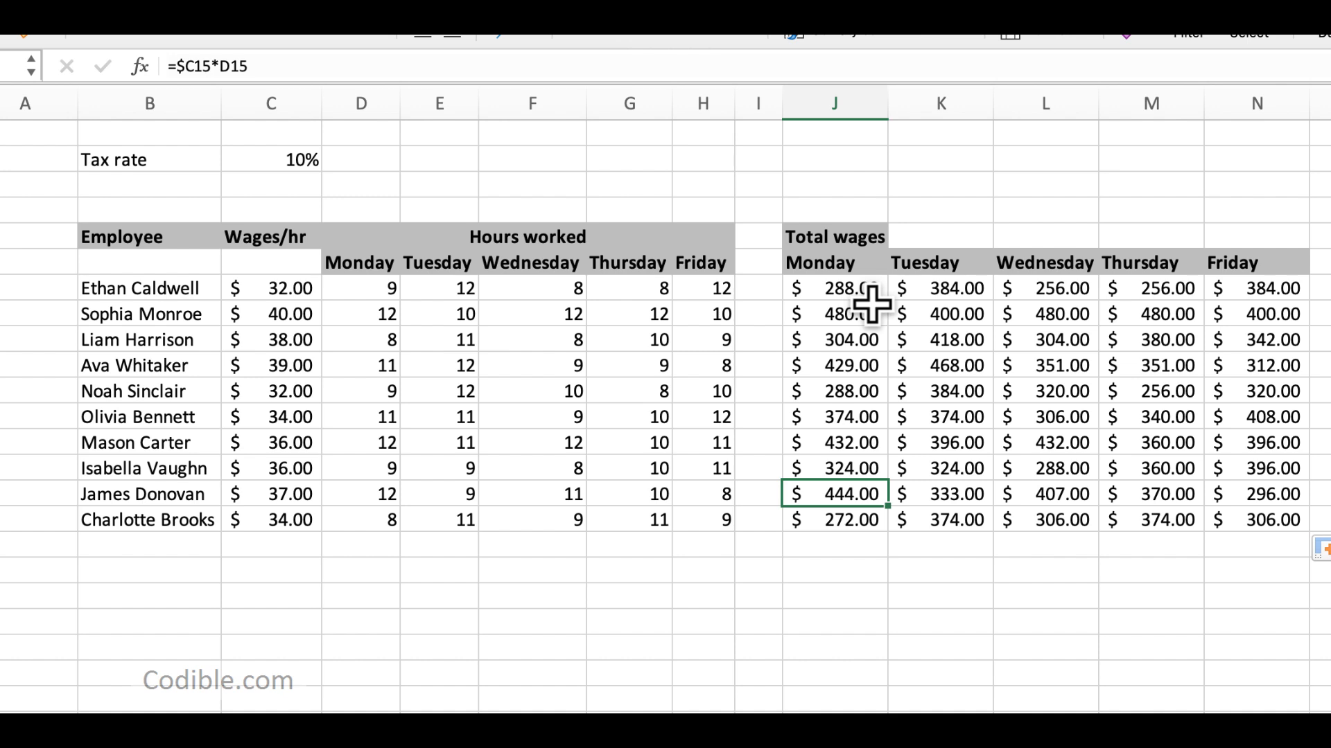
{"action": "key", "text": "super+z"}
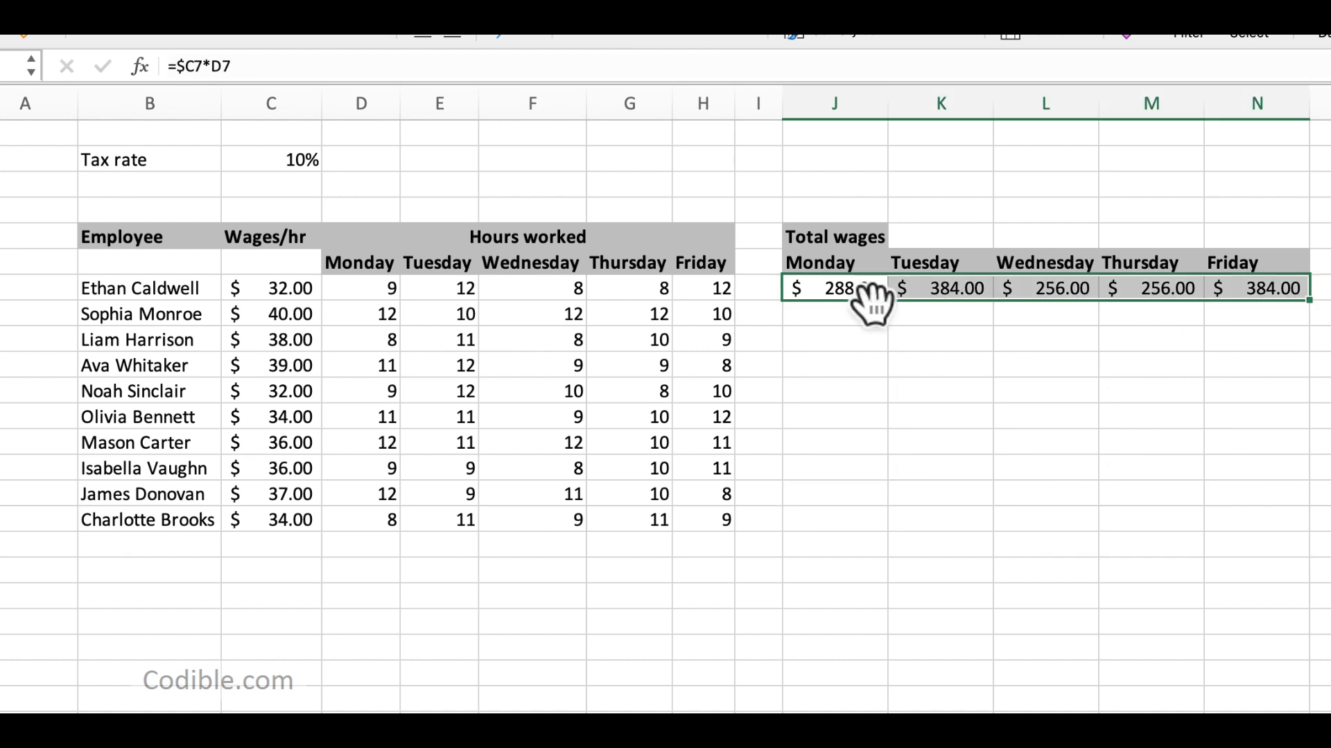
{"action": "key", "text": "super+z"}
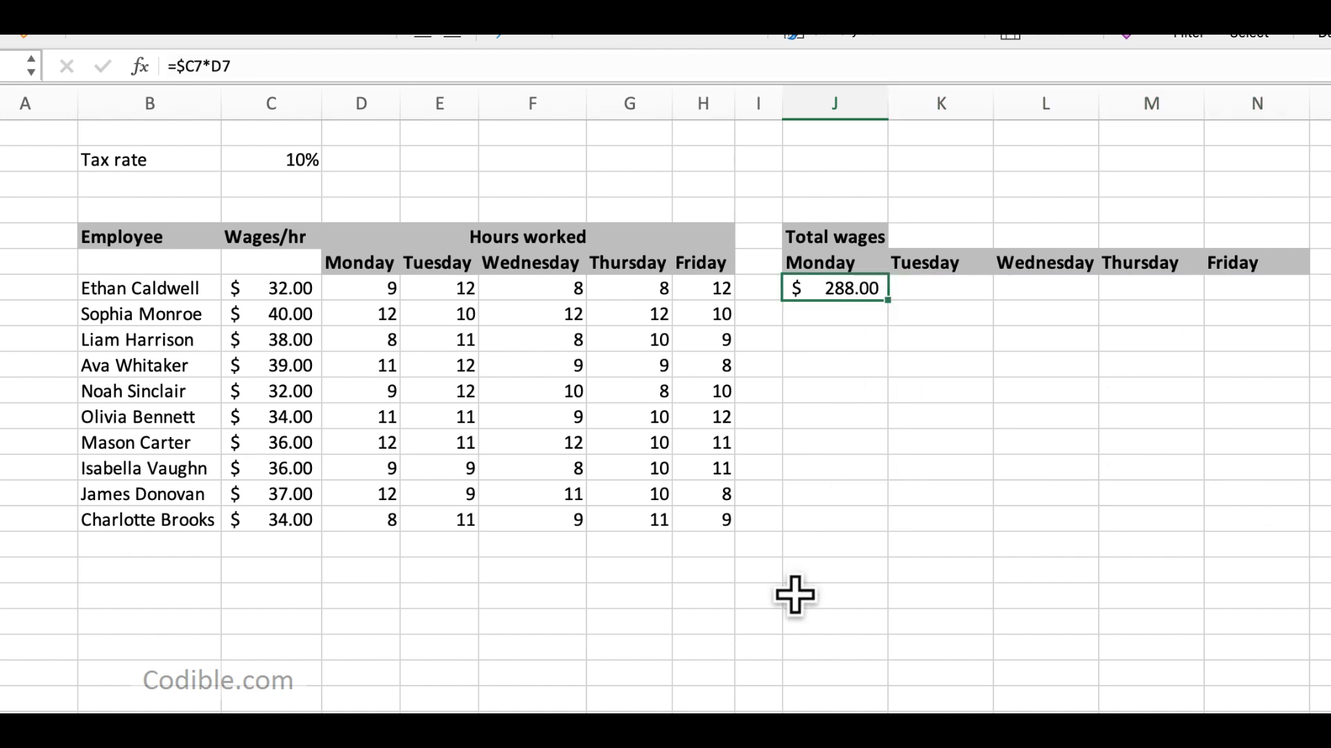
Step: Extend the J7 formula to deduct the tax rate so it reads =$C7*D7*(1-C2)
{"action": "left_click_drag", "start_coordinate": [134, 157], "coordinate": [362, 160]}
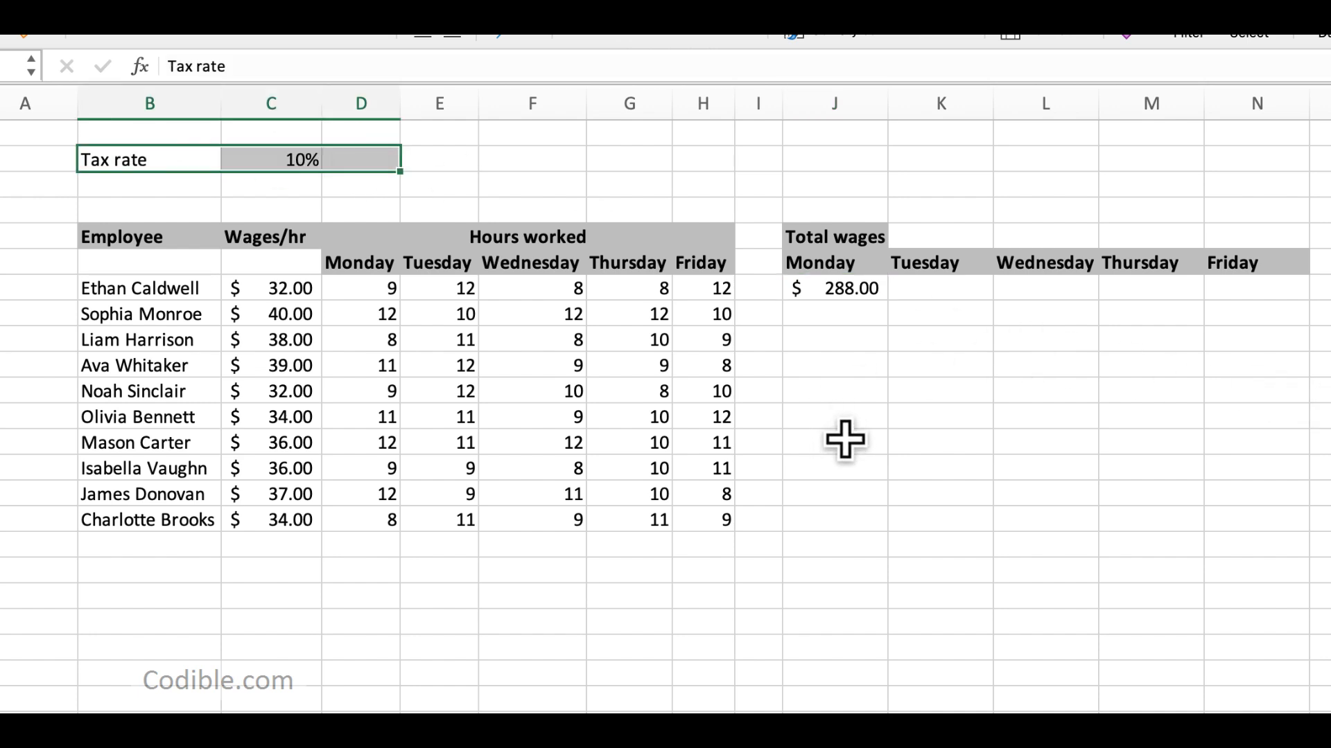
{"action": "left_click", "coordinate": [812, 291]}
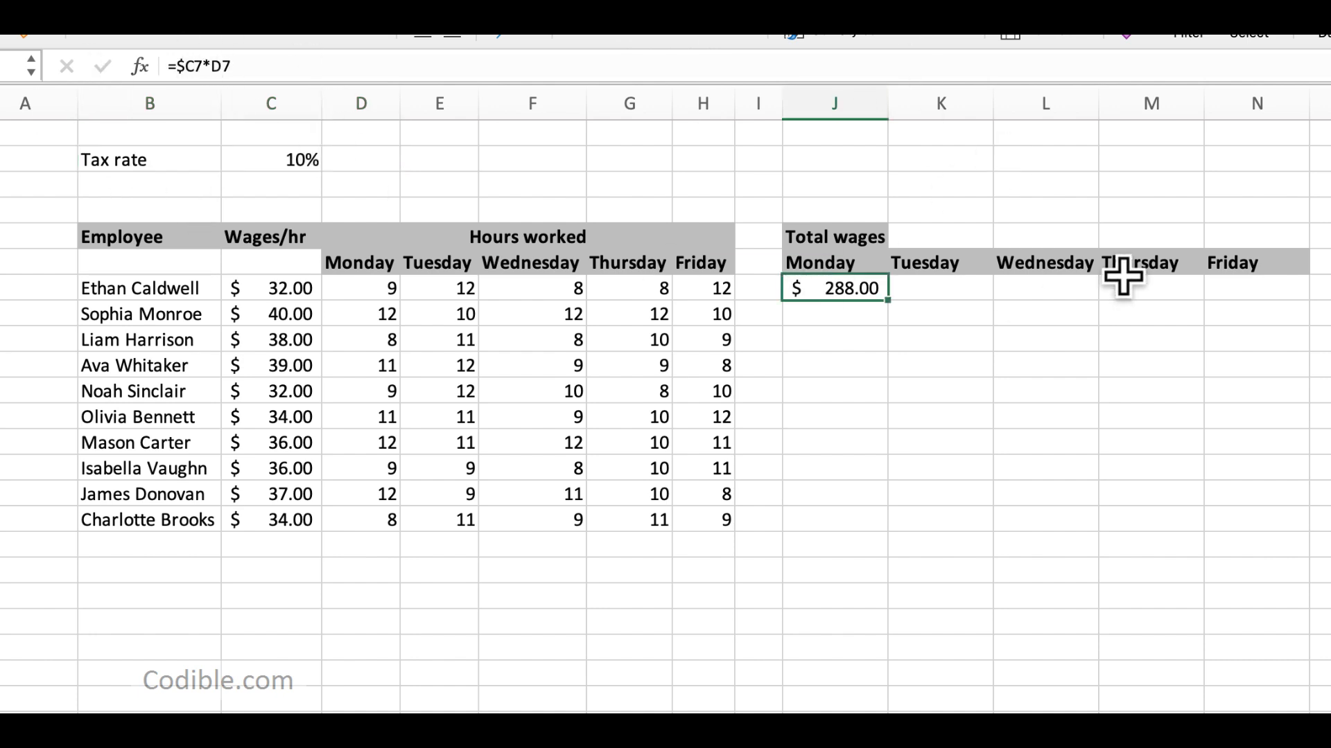
{"action": "double_click", "coordinate": [860, 287]}
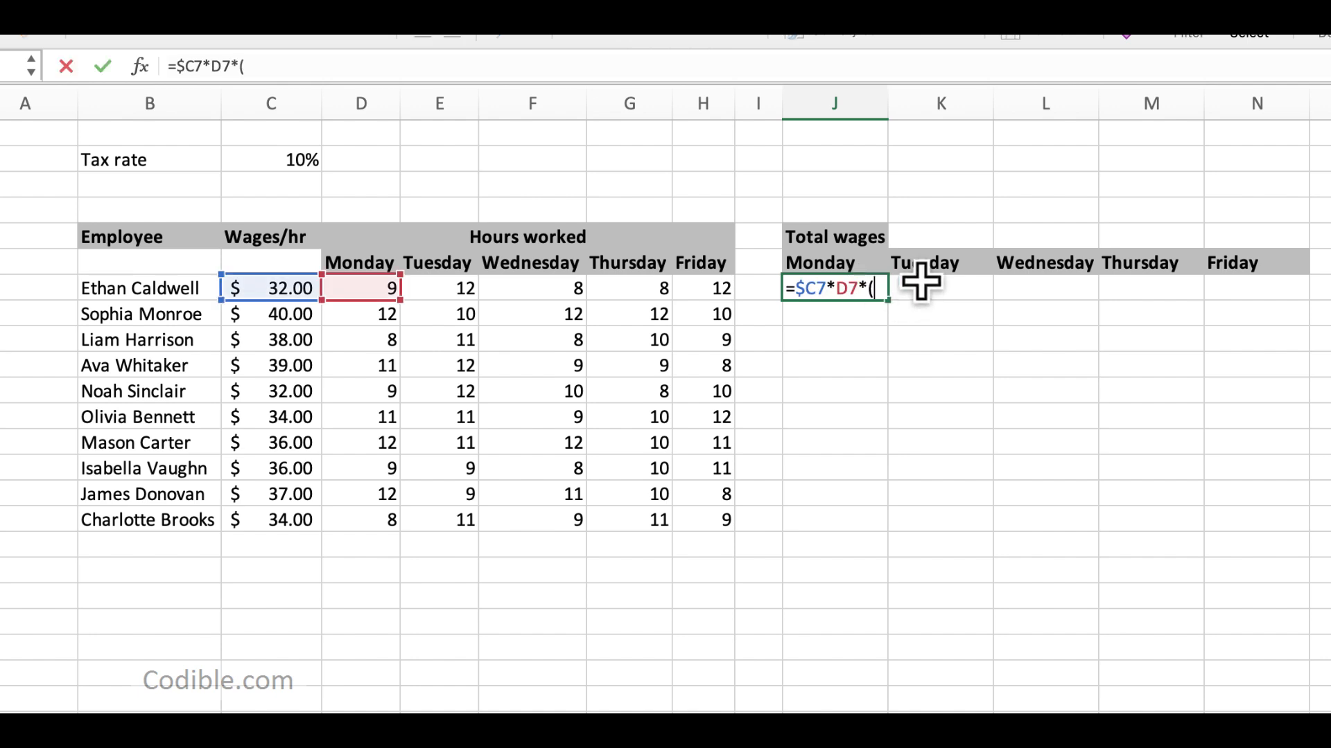
{"action": "type", "text": "1-"}
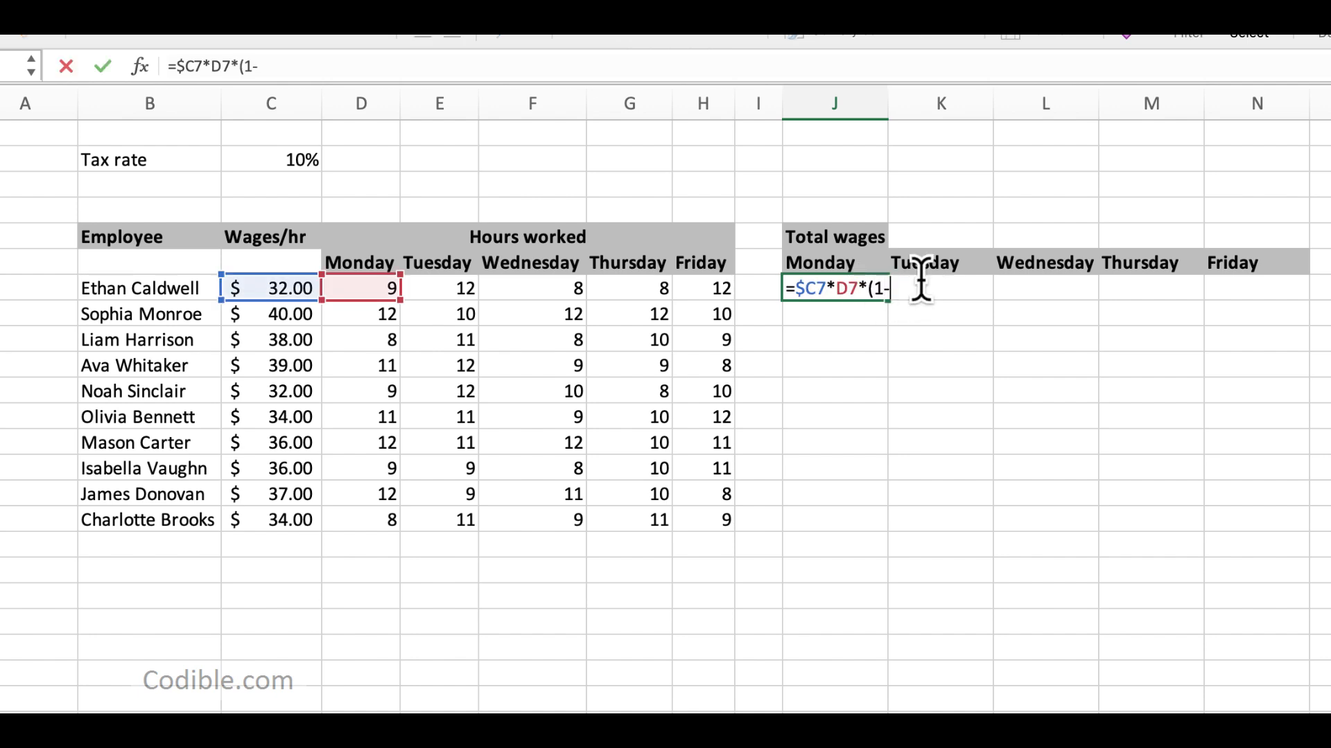
{"action": "left_click", "coordinate": [281, 165]}
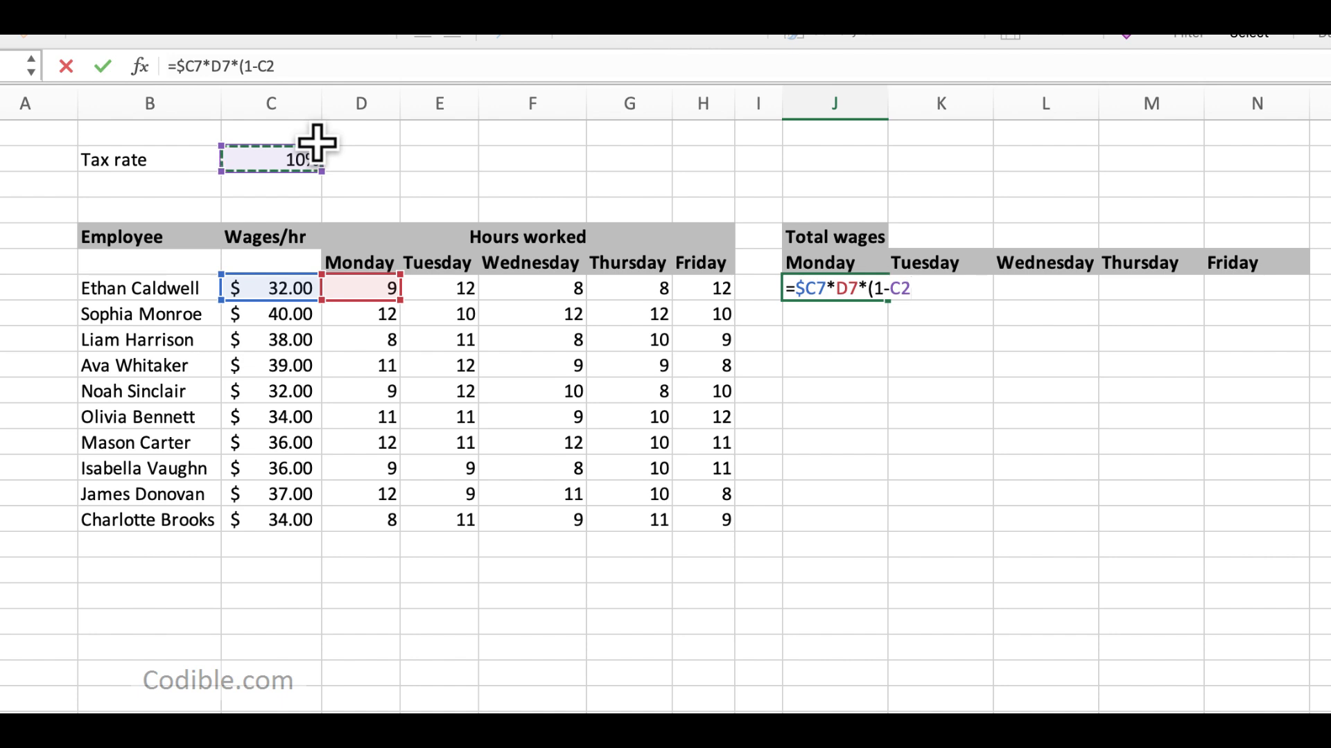
{"action": "type", "text": ")"}
{"action": "key", "text": "Return"}
{"action": "key", "text": "Up"}
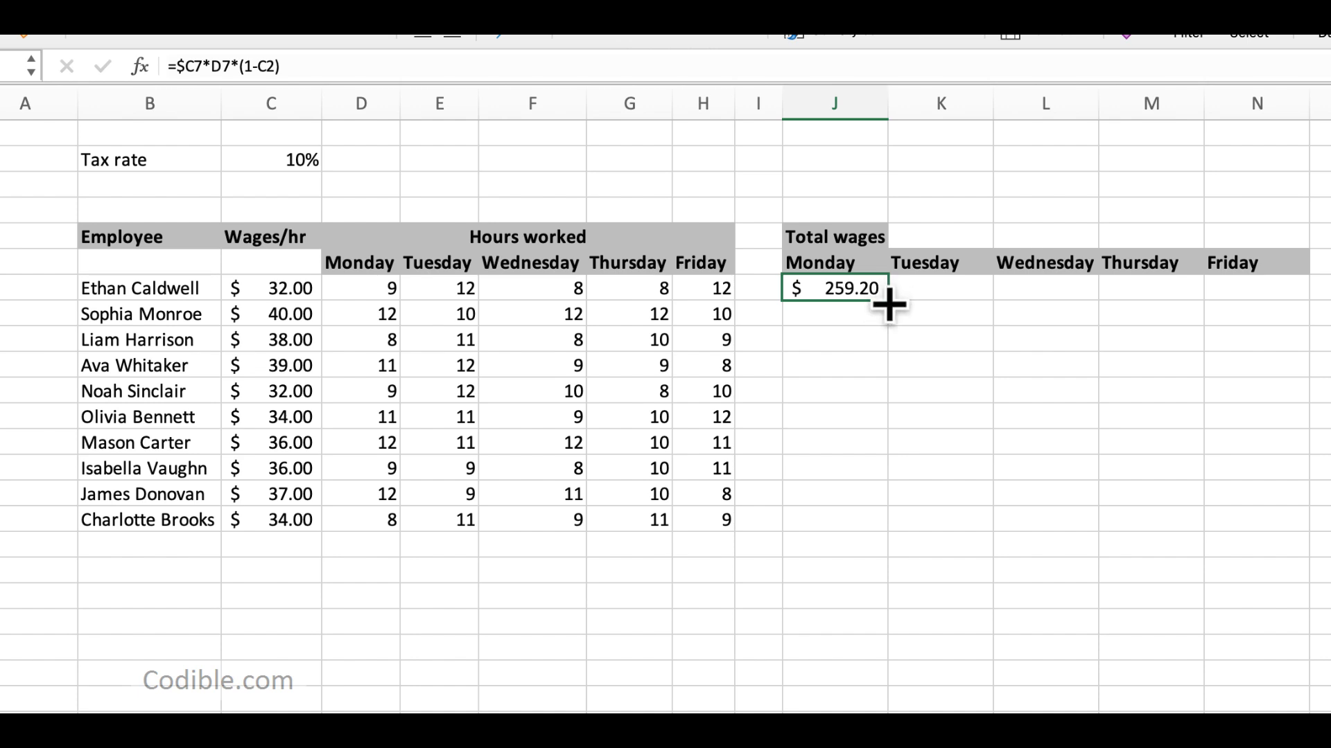
Step: Try filling the J7 formula across to N7 and compare the tax rate references in J7 and K7
{"action": "left_click_drag", "start_coordinate": [888, 302], "coordinate": [1272, 299]}
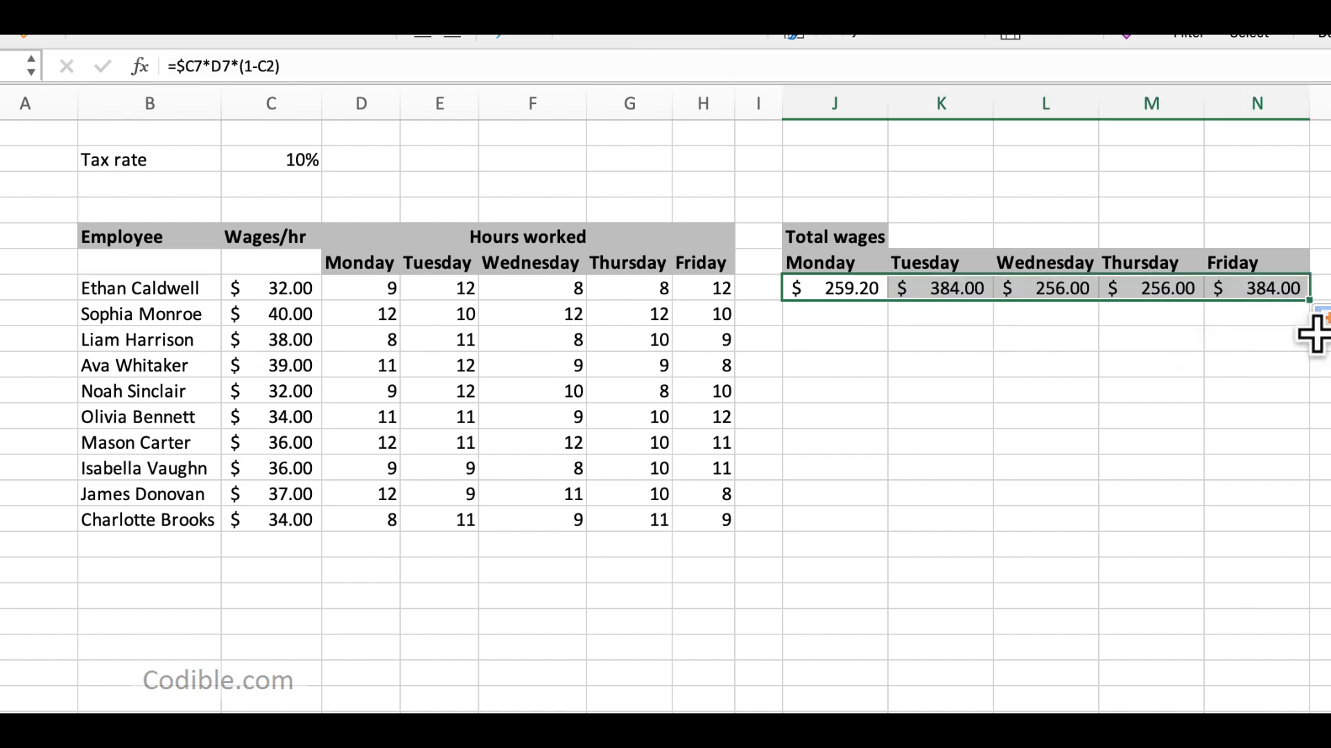
{"action": "left_click", "coordinate": [982, 287]}
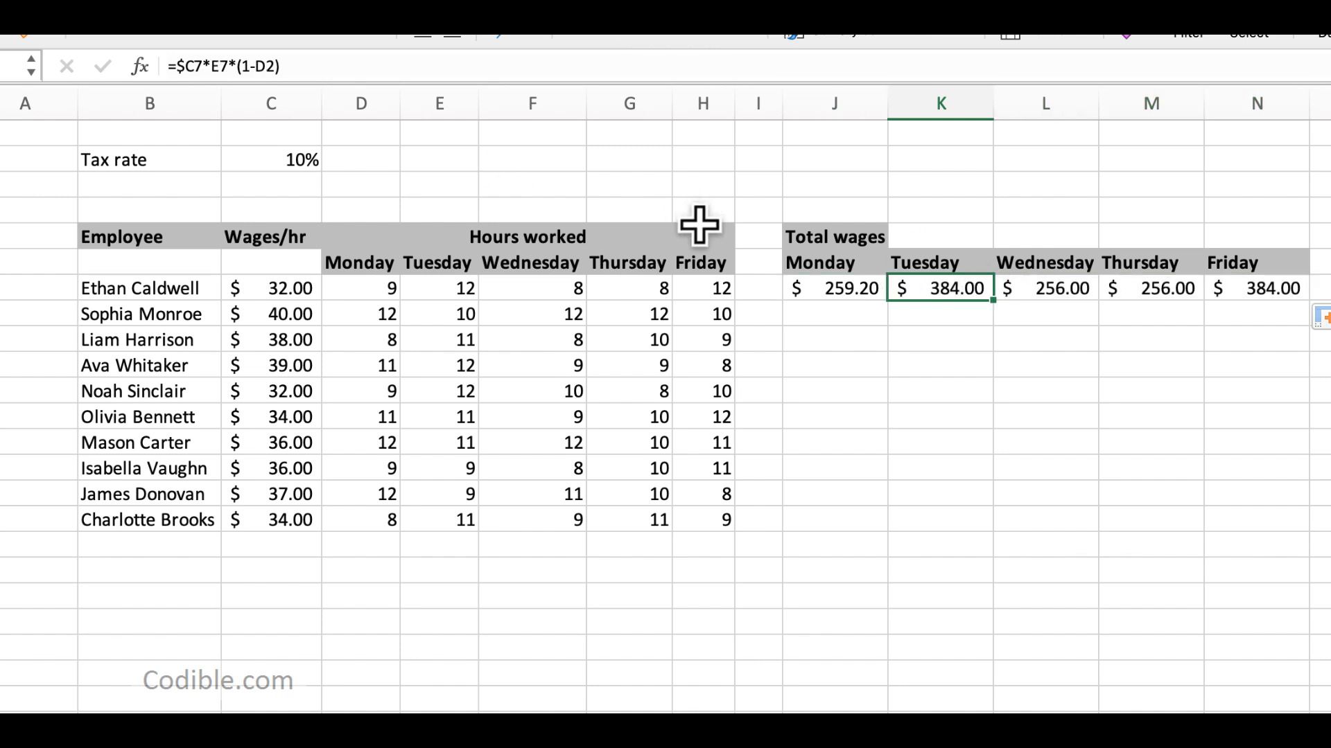
{"action": "left_click", "coordinate": [296, 162]}
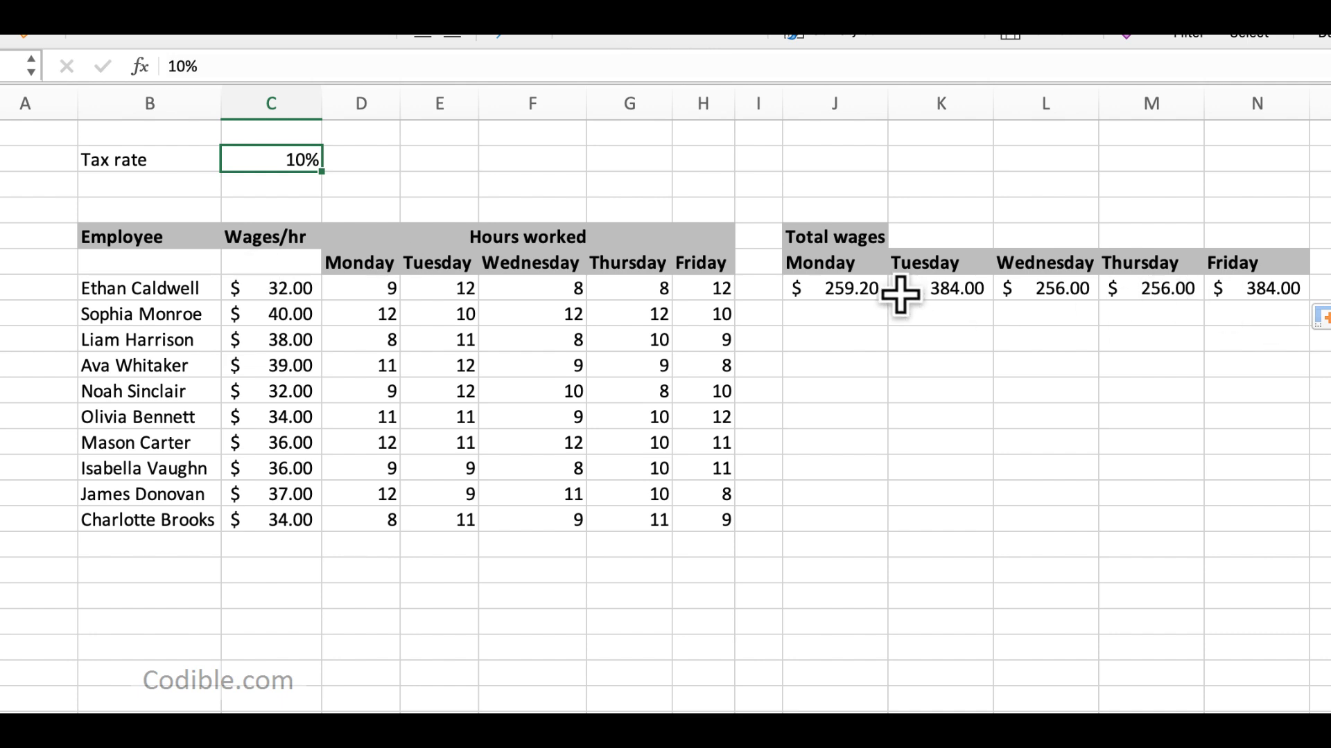
{"action": "left_click", "coordinate": [859, 289]}
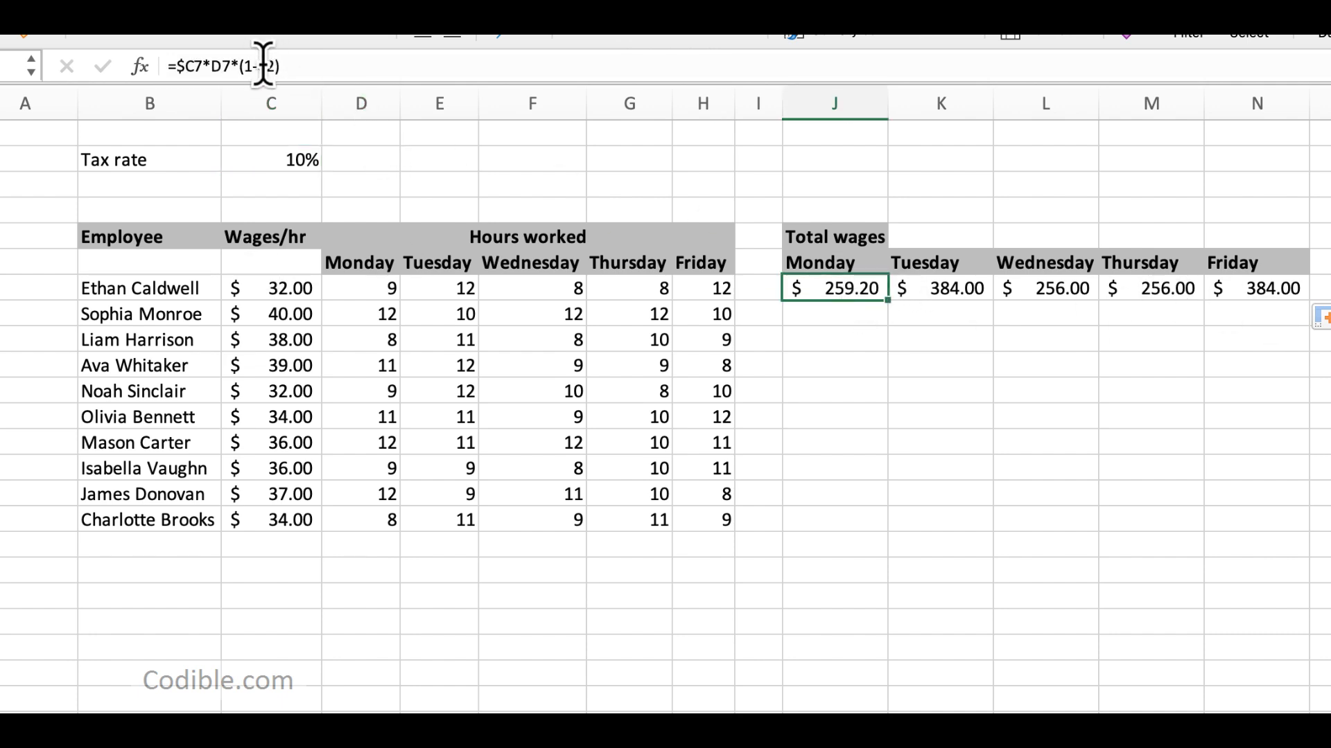
{"action": "left_click", "coordinate": [940, 288]}
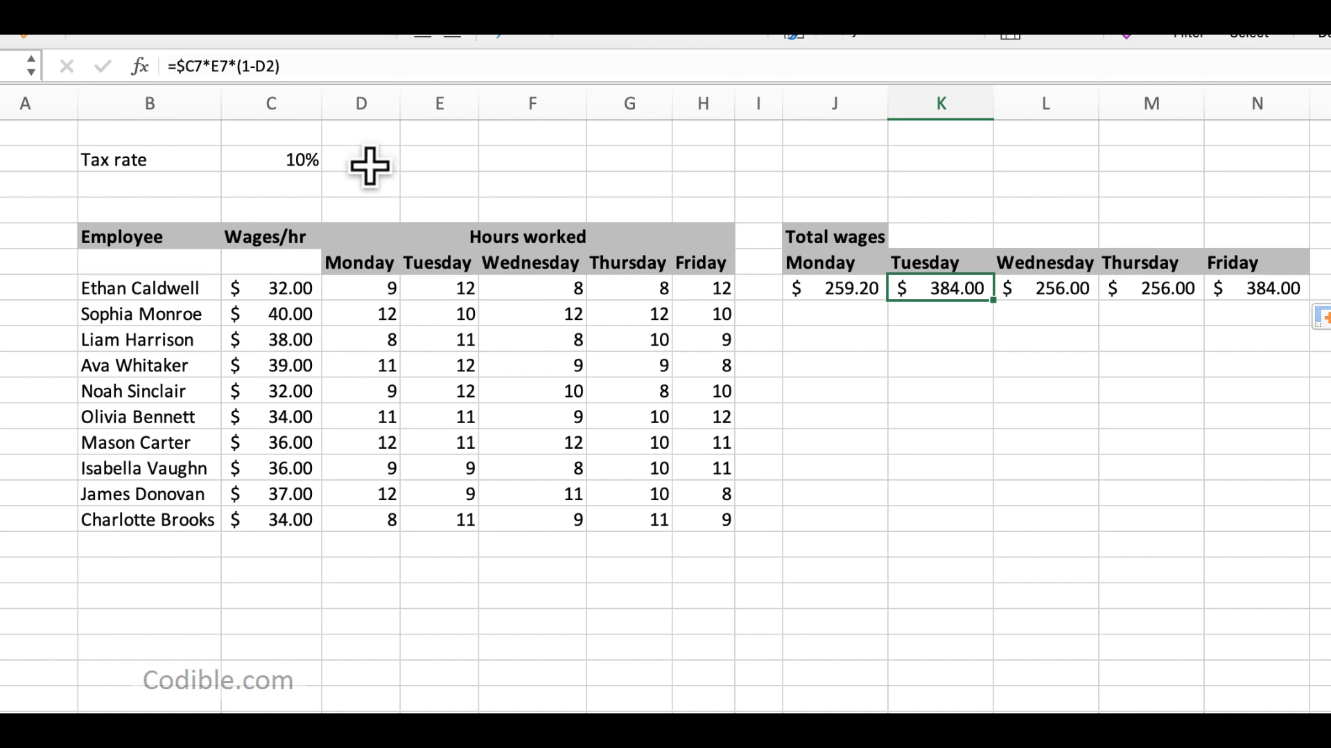
Step: Lock the tax rate column in the J7 formula so it reads =$C7*D7*(1-$C2)
{"action": "left_click", "coordinate": [827, 288]}
{"action": "left_click", "coordinate": [257, 65]}
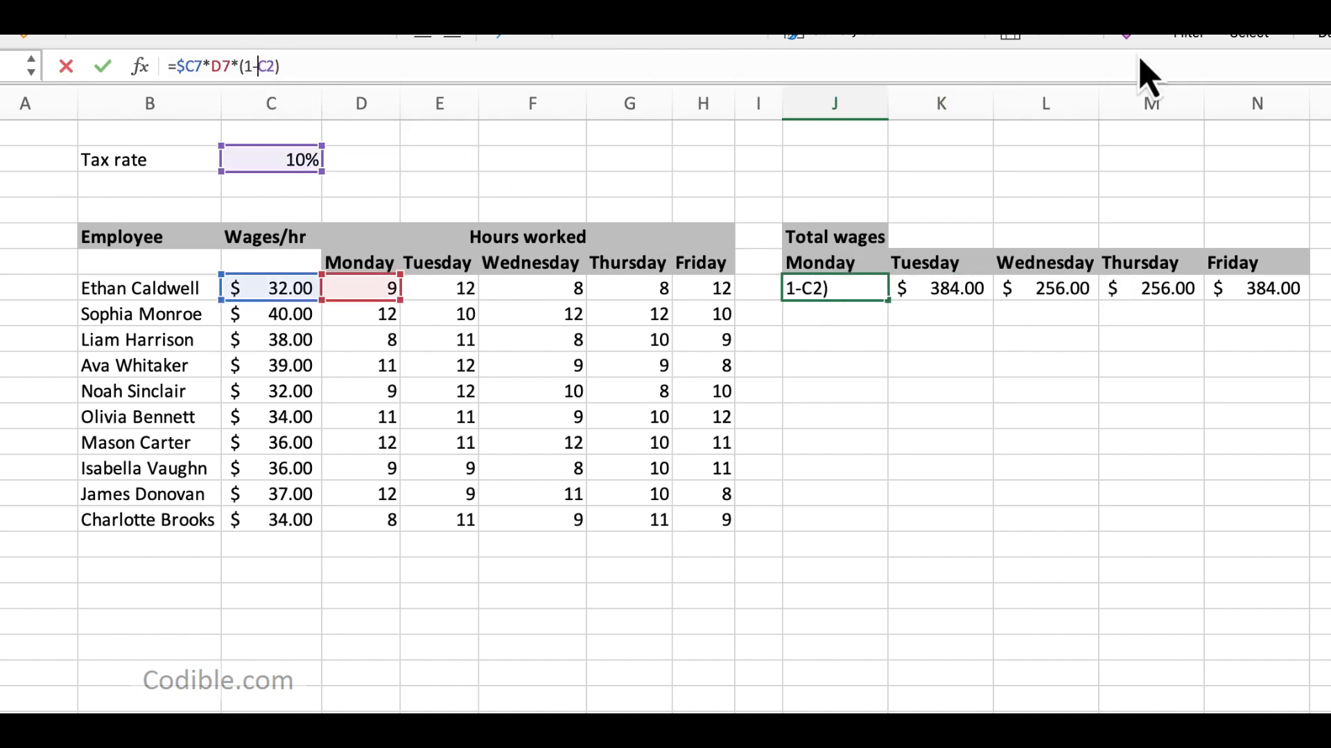
{"action": "type", "text": "$"}
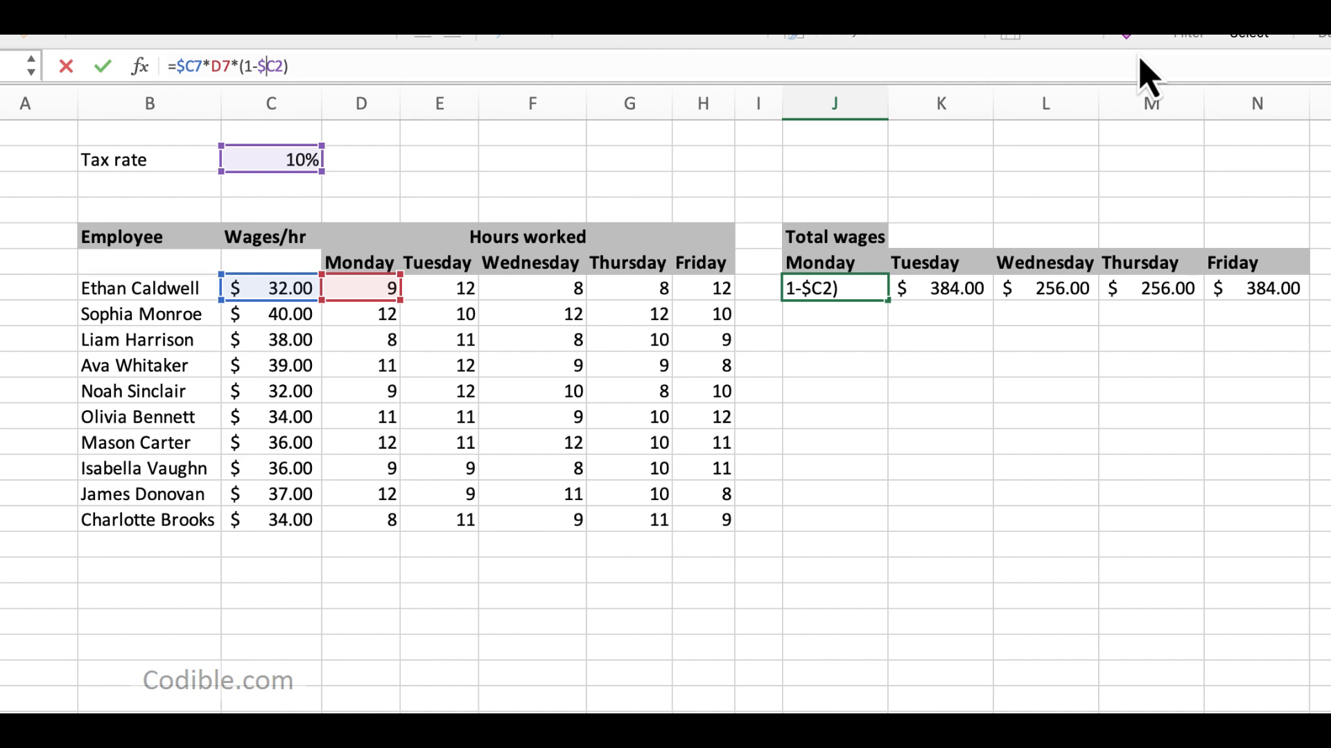
{"action": "key", "text": "Return"}
{"action": "key", "text": "Up"}
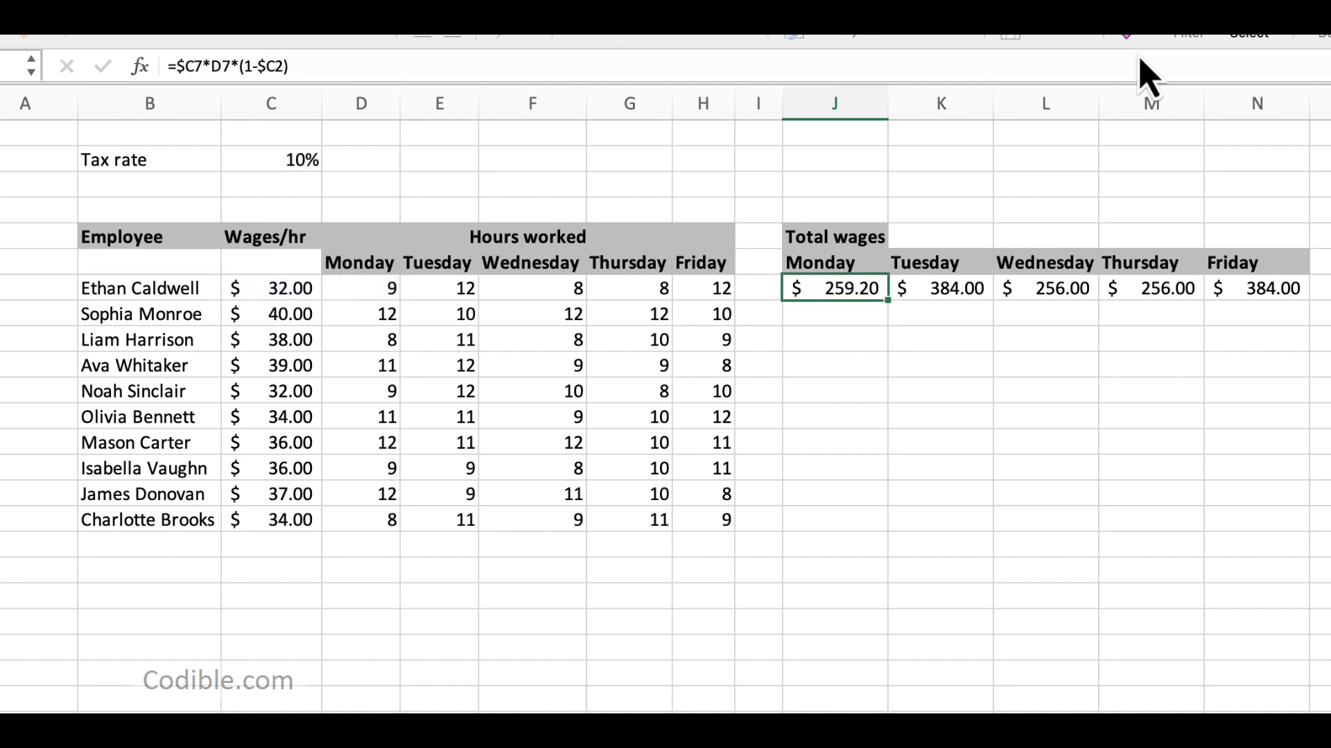
Step: Fill the =$C7*D7*(1-$C2) formula from J7 across to N7 and check the references in the weekday cells
{"action": "left_click_drag", "start_coordinate": [888, 296], "coordinate": [1275, 290]}
{"action": "left_click", "coordinate": [959, 289]}
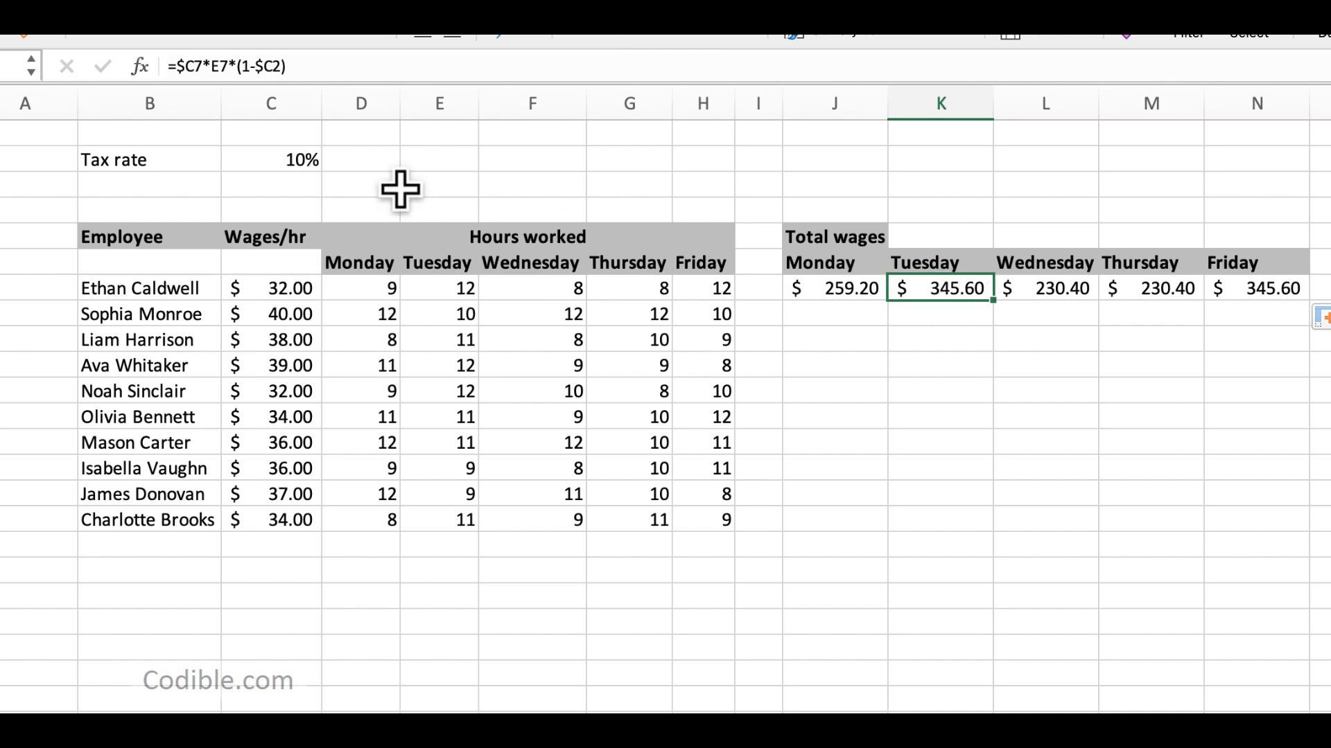
{"action": "key", "text": "Right"}
{"action": "key", "text": "Right"}
{"action": "key", "text": "Right"}
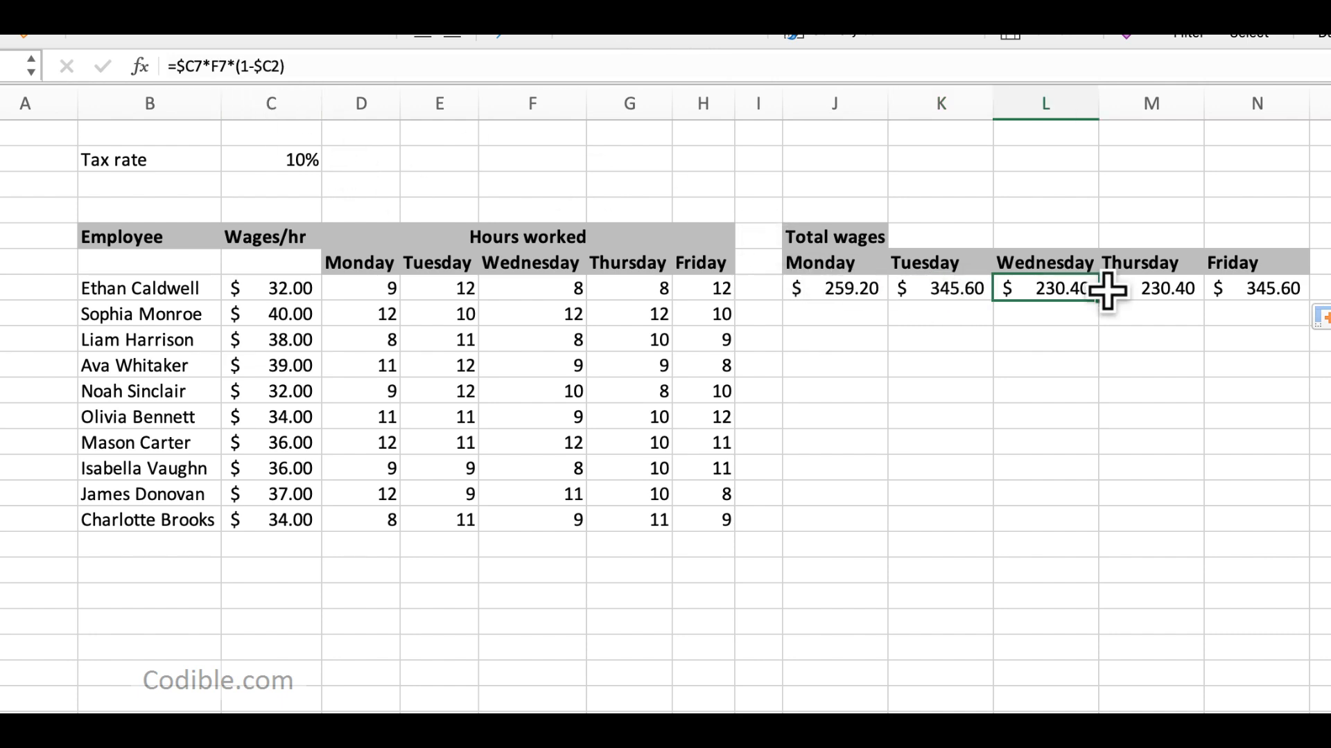
{"action": "key", "text": "Left"}
{"action": "key", "text": "Left"}
{"action": "key", "text": "Left"}
{"action": "key", "text": "Left"}
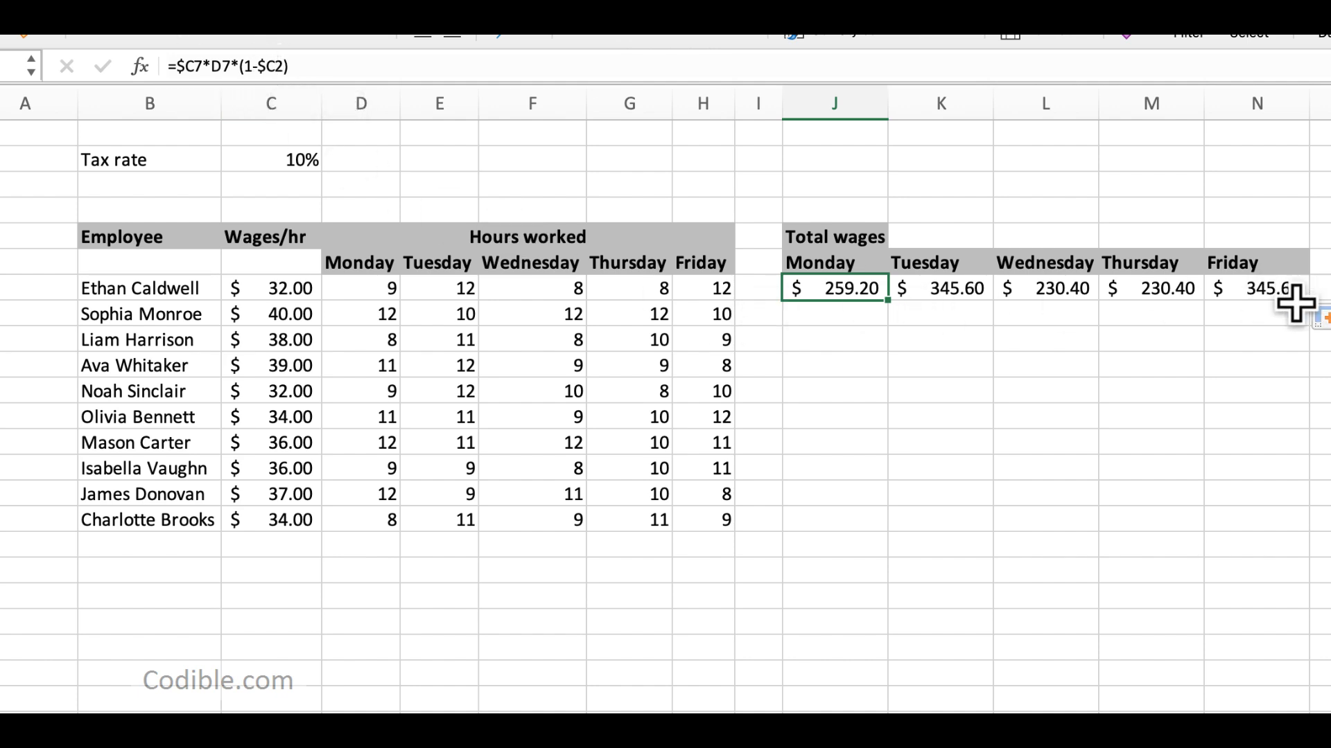
Step: Try extending the J7:N7 formulas down to row 16 and check the references in J7 through J9
{"action": "left_click", "coordinate": [1260, 300], "text": "shift"}
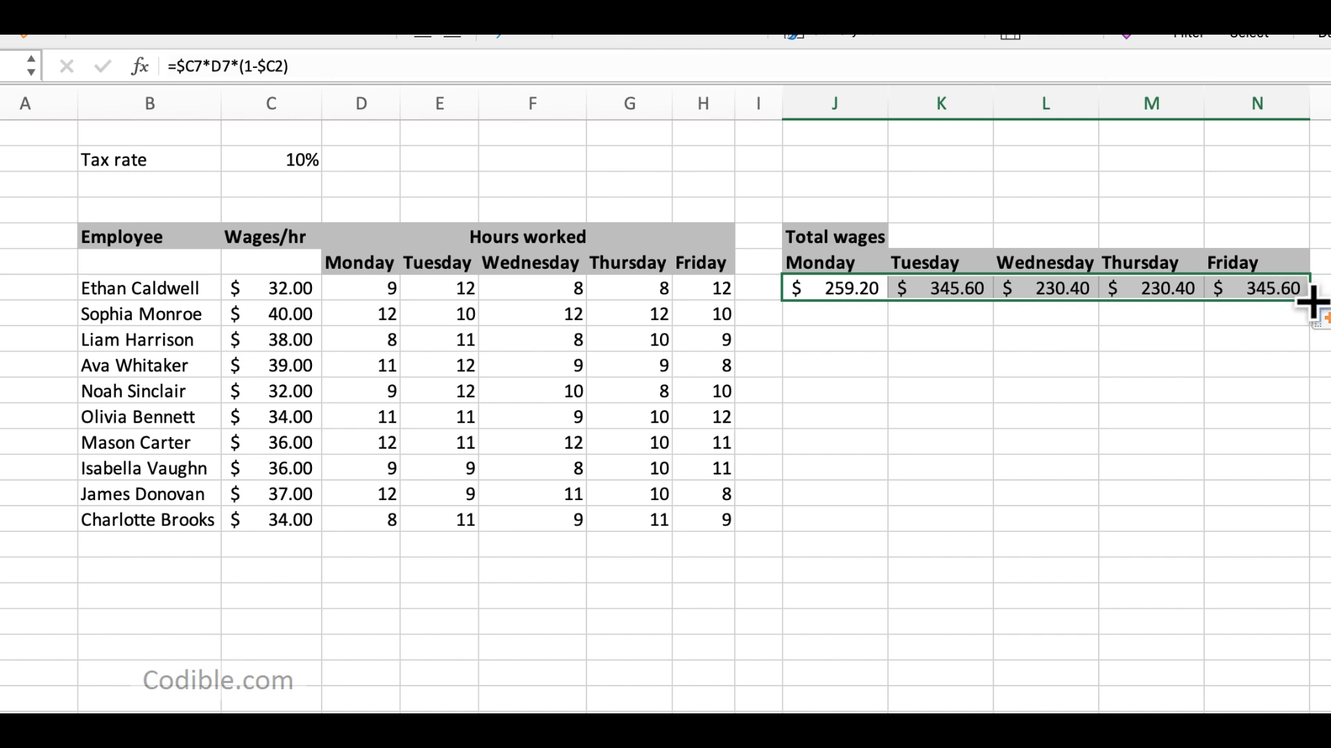
{"action": "left_click_drag", "start_coordinate": [1308, 302], "coordinate": [1295, 533]}
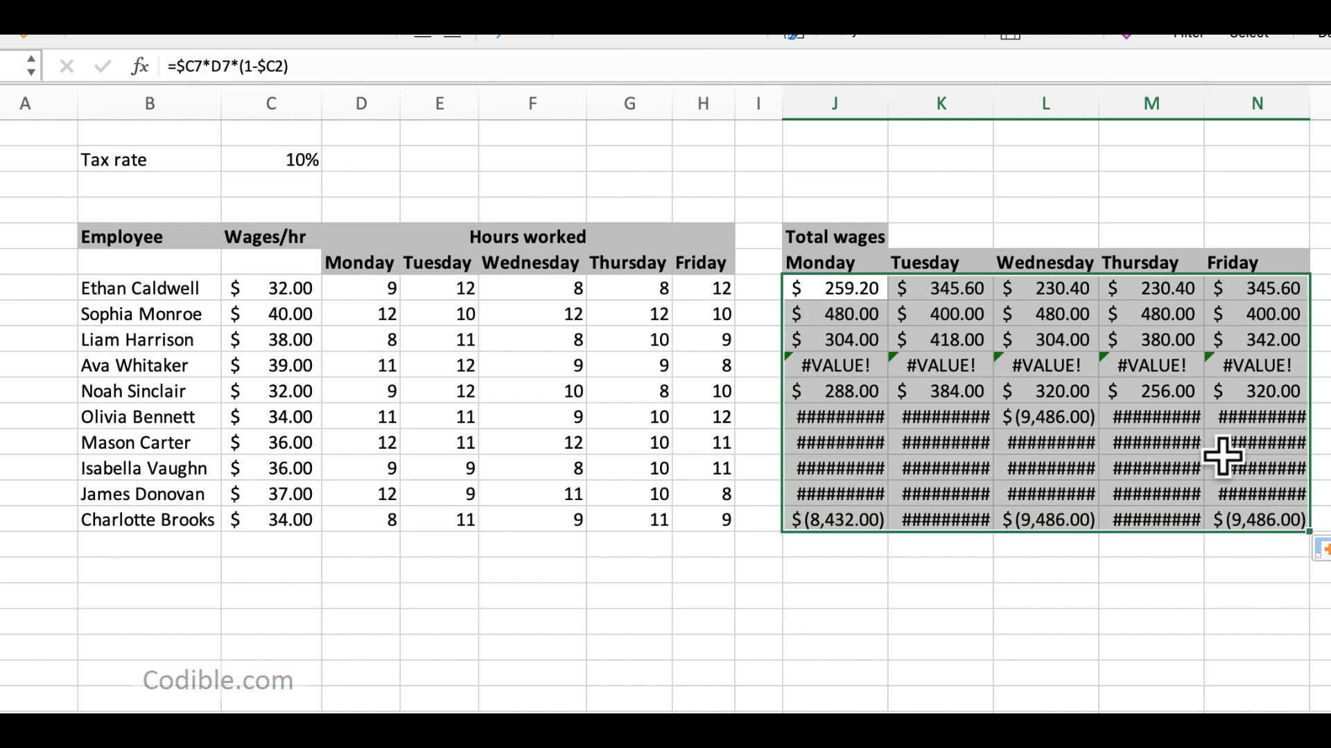
{"action": "left_click", "coordinate": [835, 312]}
{"action": "left_click", "coordinate": [838, 289]}
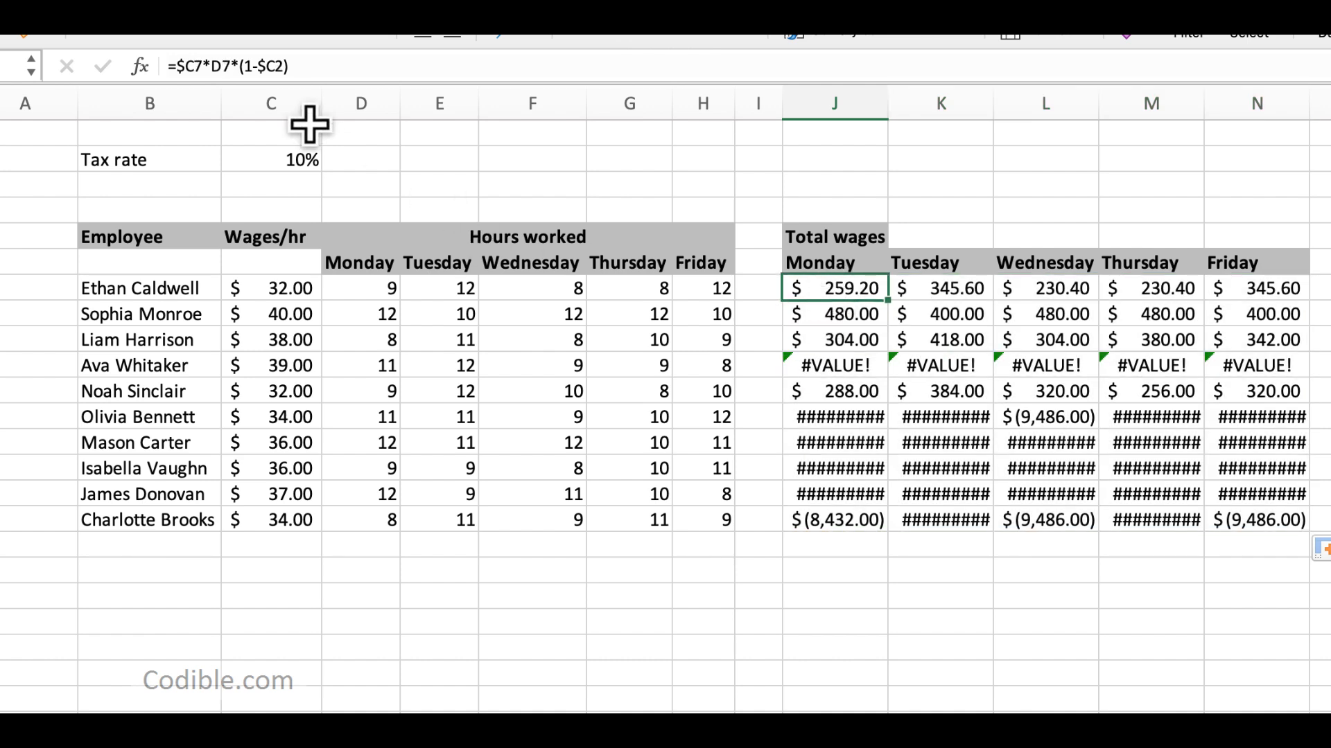
{"action": "left_click", "coordinate": [839, 338]}
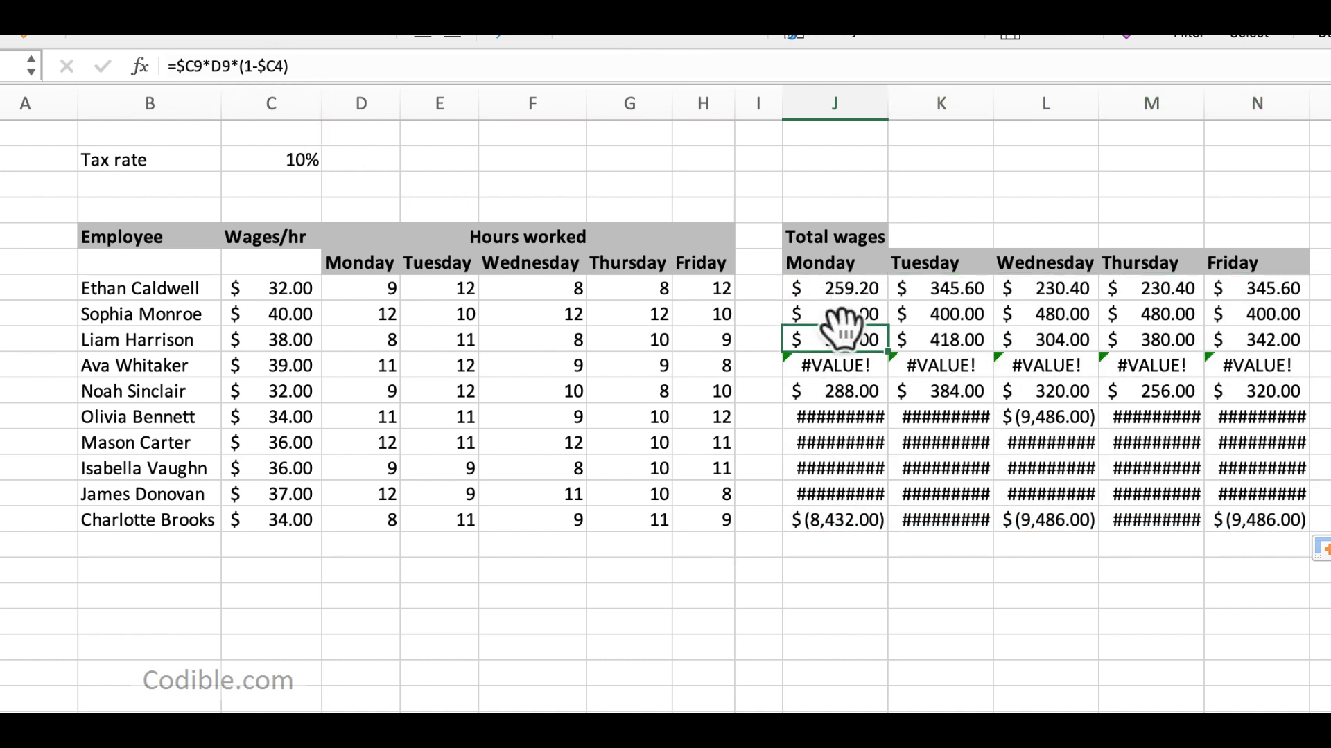
{"action": "left_click", "coordinate": [807, 312]}
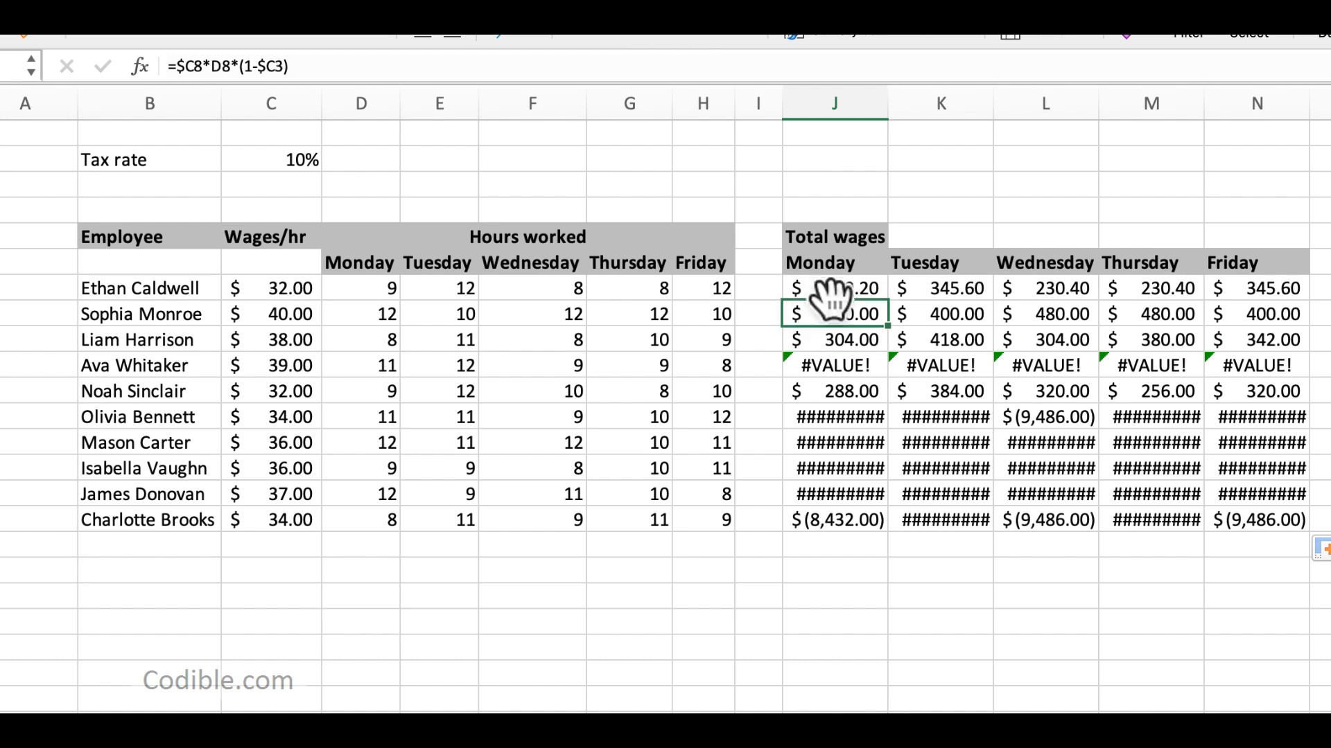
Step: Compare the tax rate references in J7 through J10, and undo the downward fill
{"action": "left_click", "coordinate": [847, 290]}
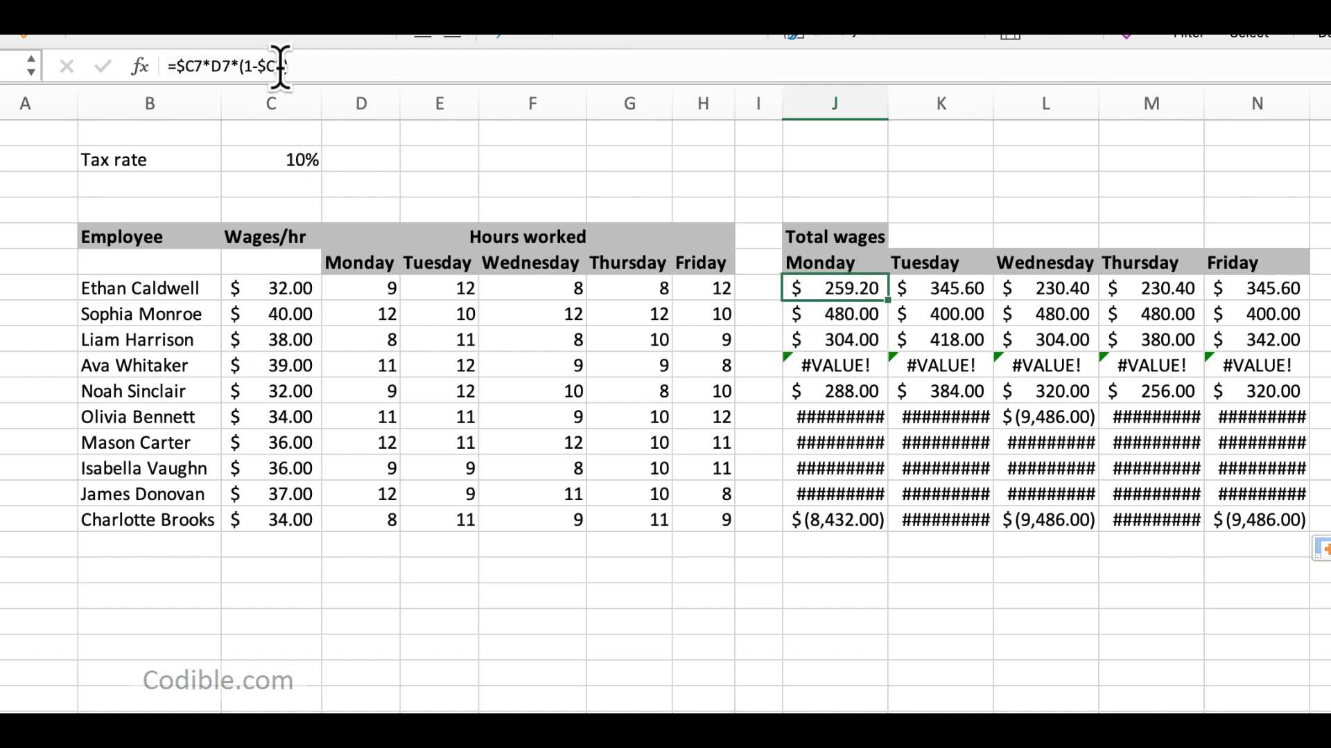
{"action": "left_click", "coordinate": [818, 314]}
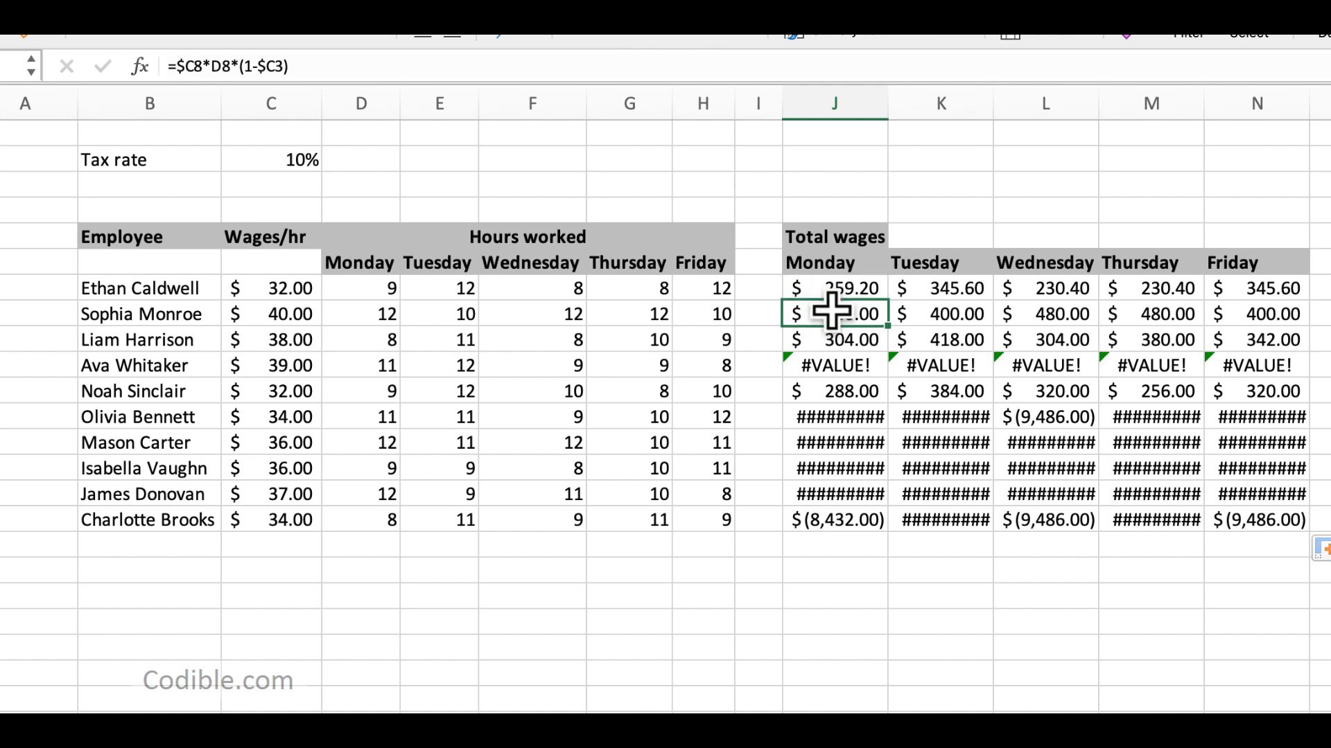
{"action": "left_click", "coordinate": [800, 338]}
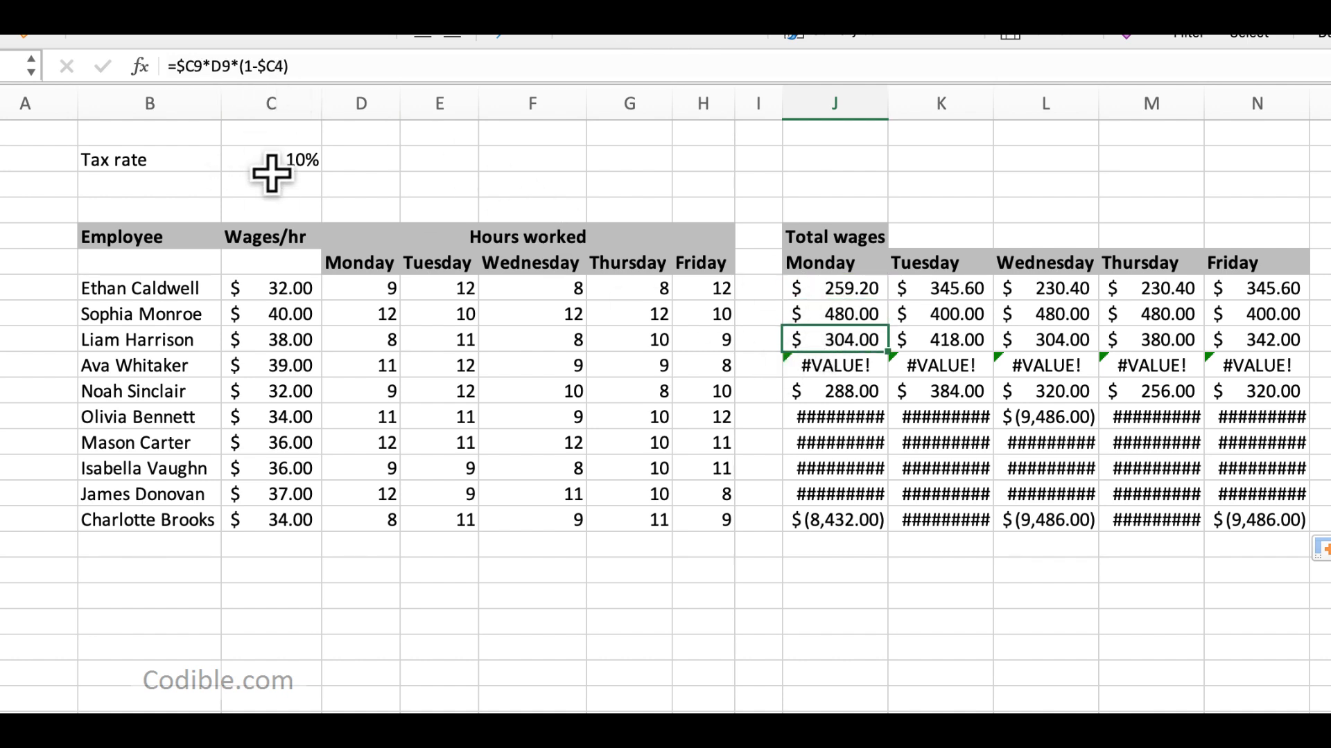
{"action": "left_click", "coordinate": [797, 366]}
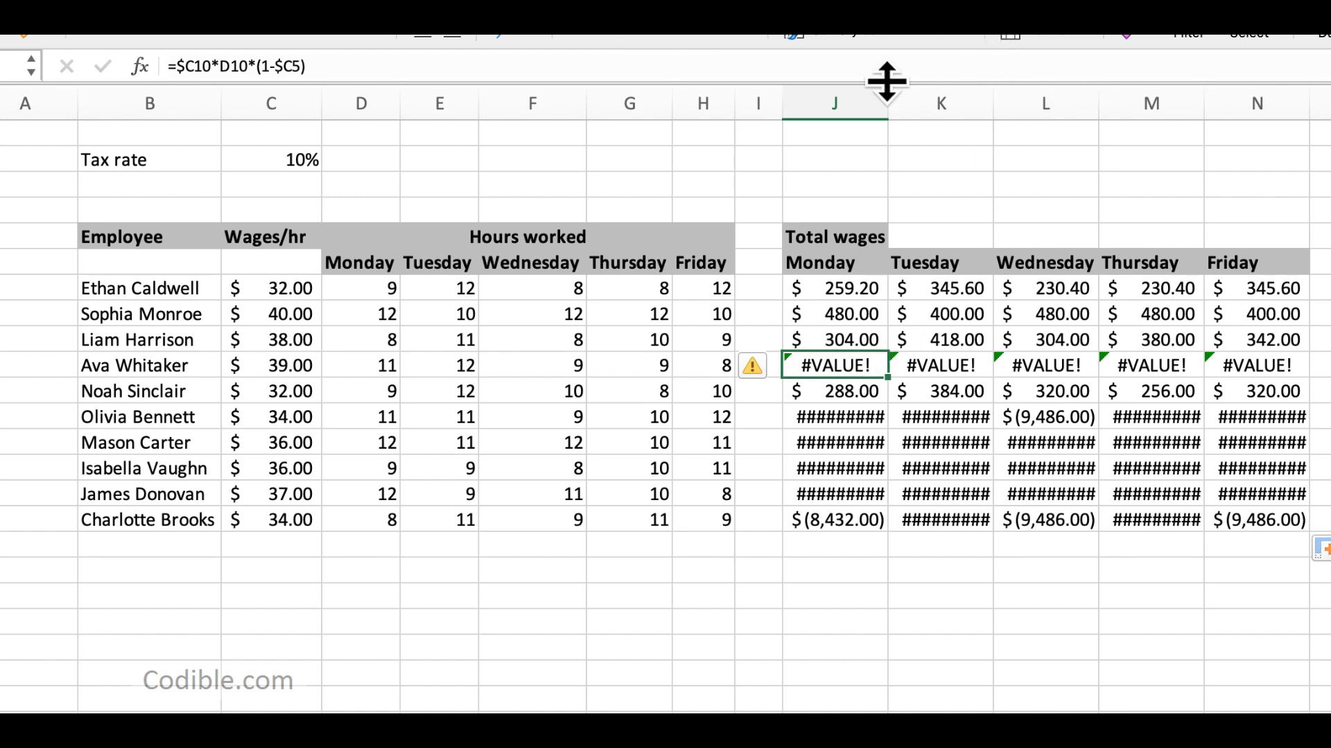
{"action": "left_click", "coordinate": [847, 289]}
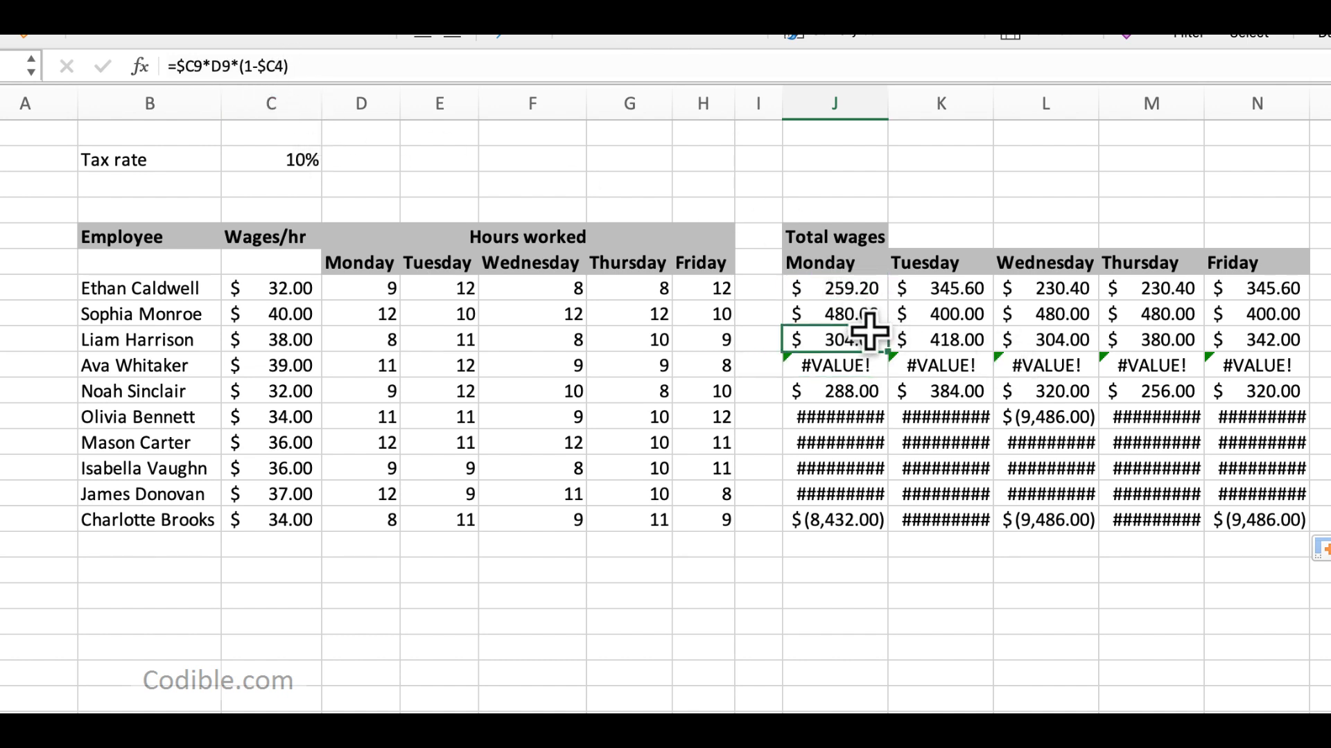
{"action": "key", "text": "ctrl+z"}
Step: Lock the tax rate row in the J7 formula so it reads =$C7*D7*(1-$C$2)
{"action": "left_click", "coordinate": [871, 289]}
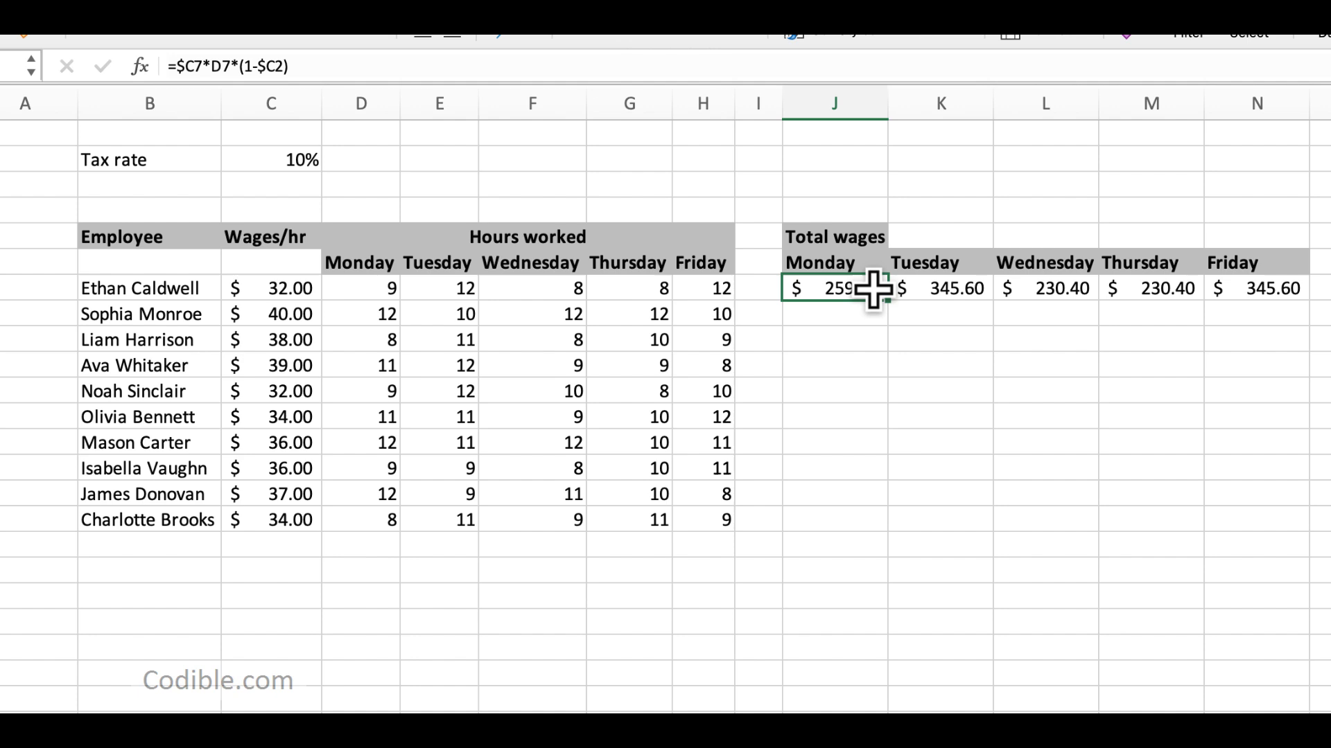
{"action": "left_click", "coordinate": [275, 66]}
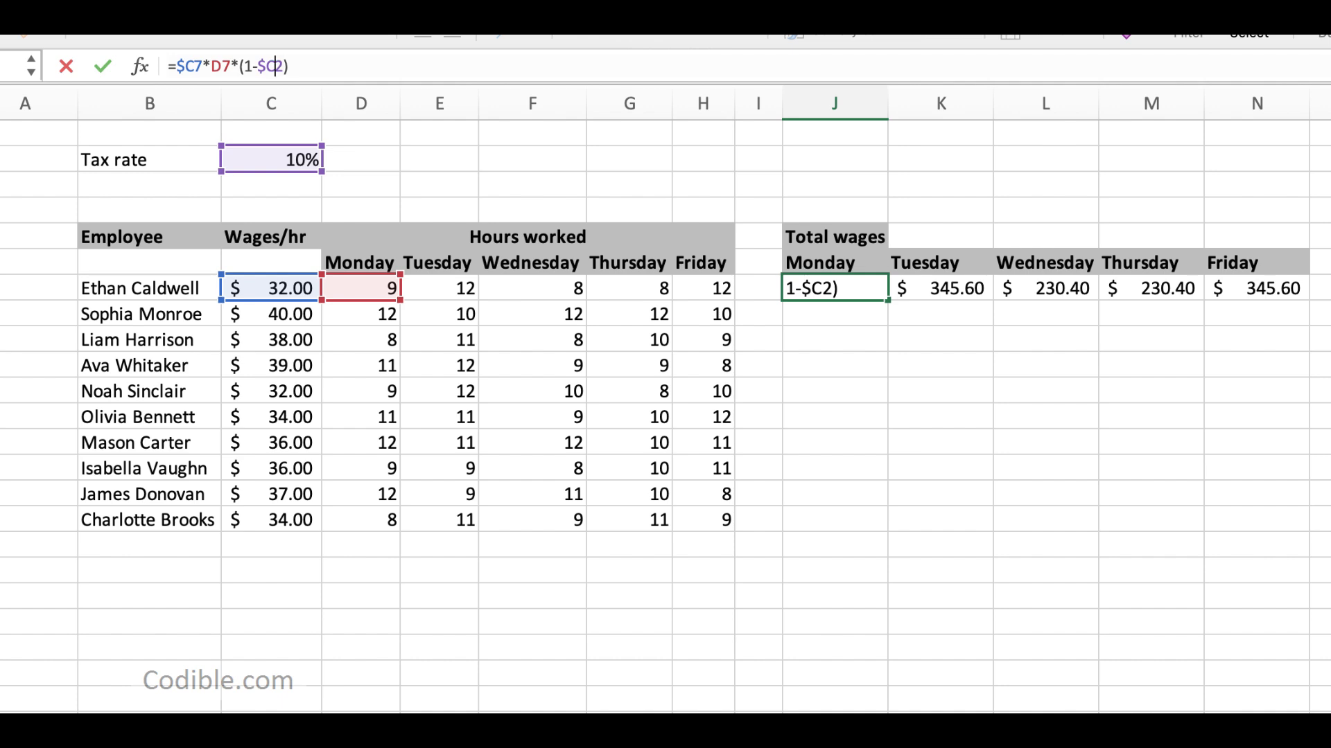
{"action": "type", "text": "$"}
{"action": "key", "text": "Return"}
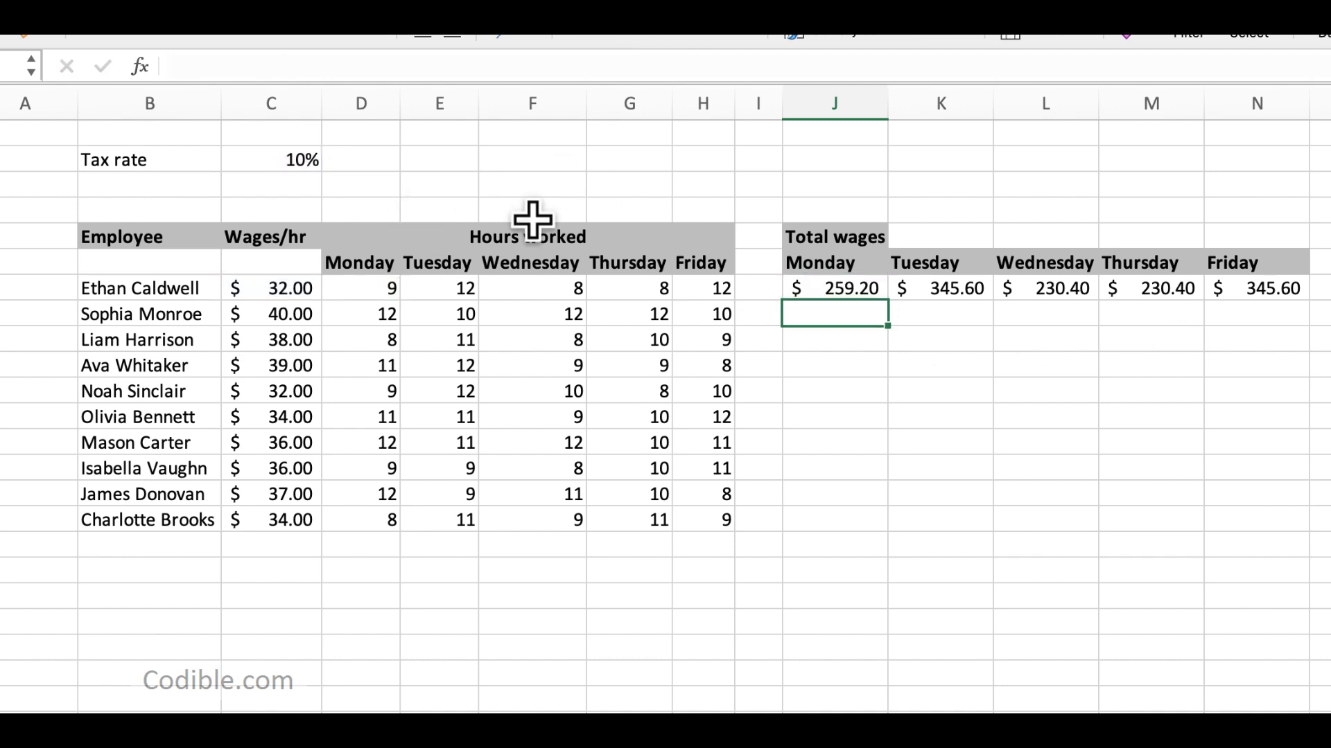
Step: Fill the J7 formula across and down through N16, and check the copied references in J16 and J8
{"action": "left_click", "coordinate": [858, 292]}
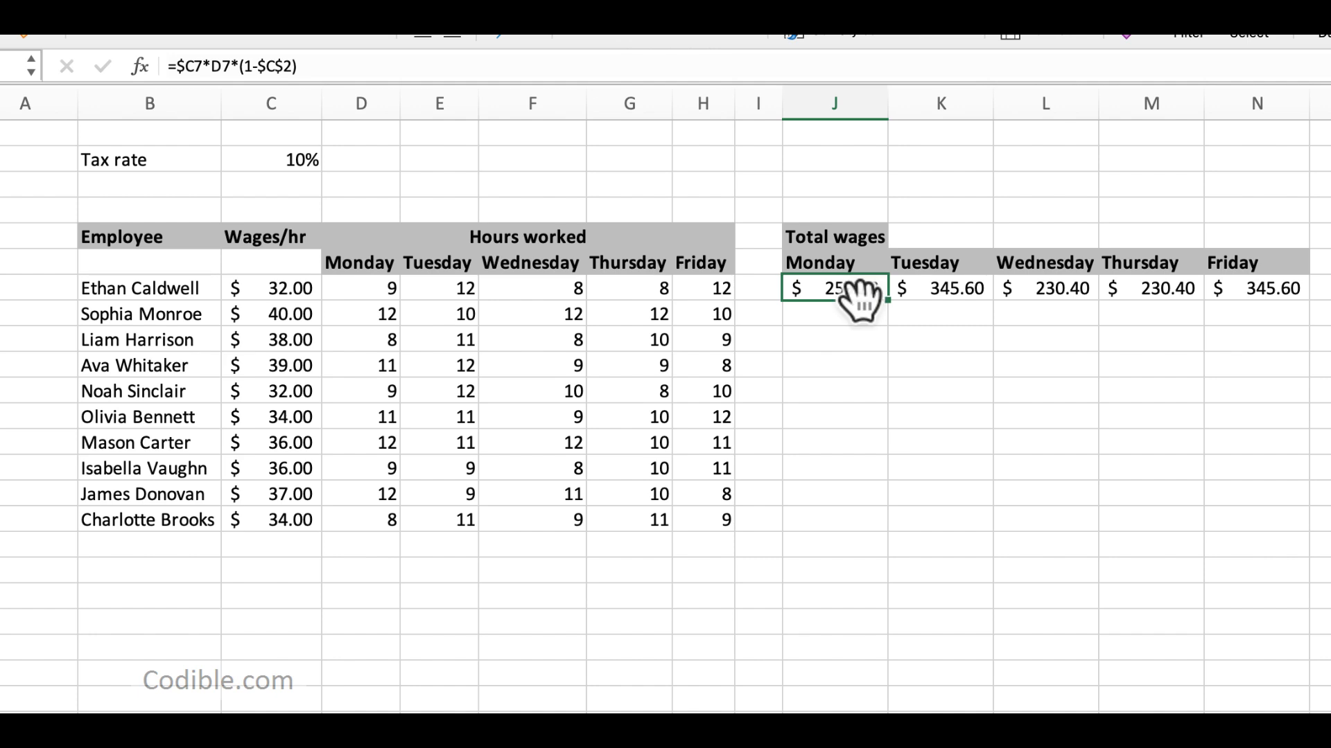
{"action": "left_click_drag", "start_coordinate": [890, 303], "coordinate": [1296, 532]}
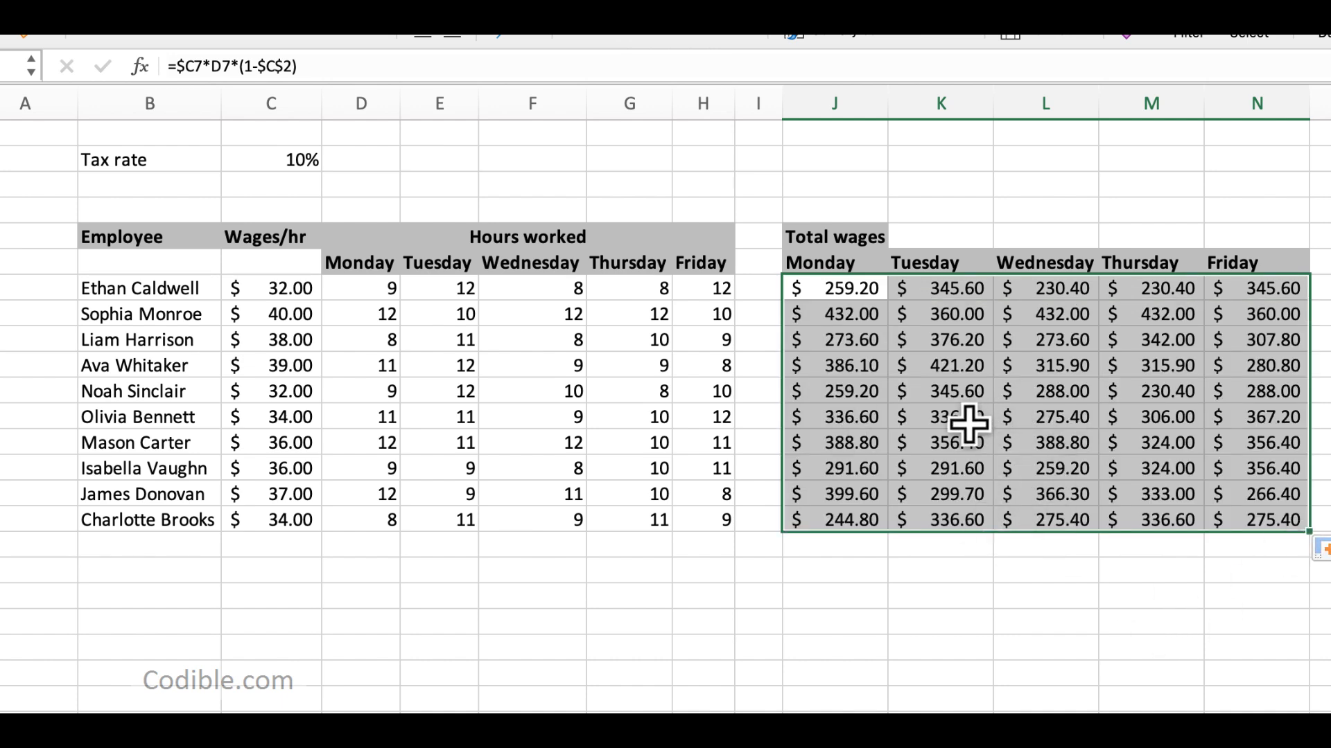
{"action": "left_click", "coordinate": [860, 516]}
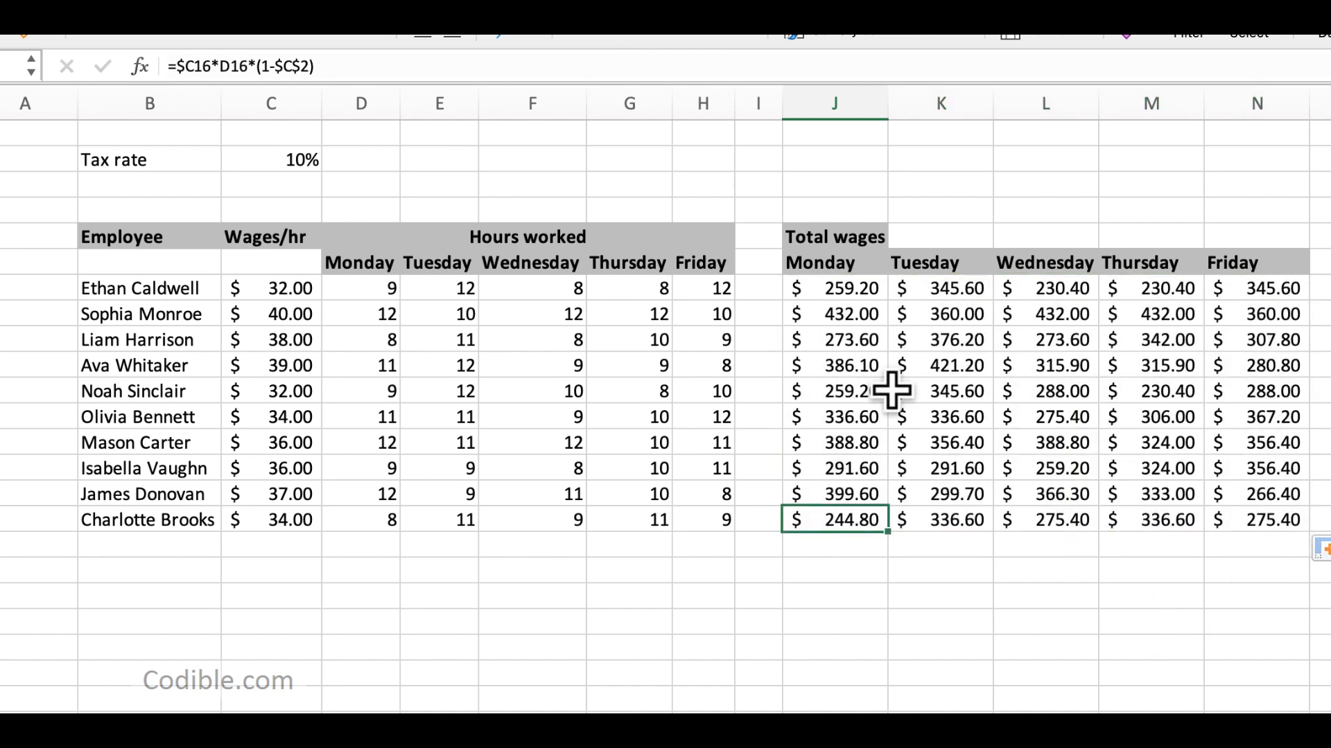
{"action": "left_click", "coordinate": [871, 316]}
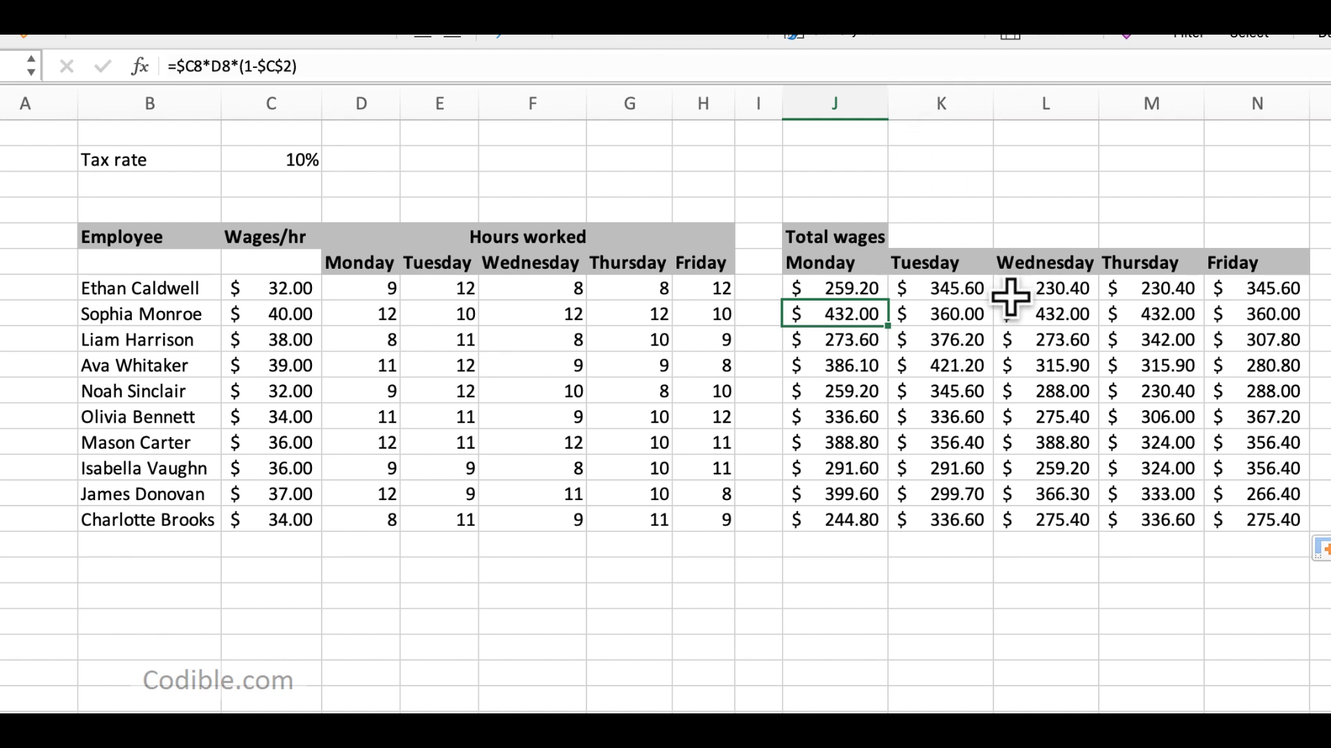
{"action": "left_click", "coordinate": [1266, 525], "text": "shift"}
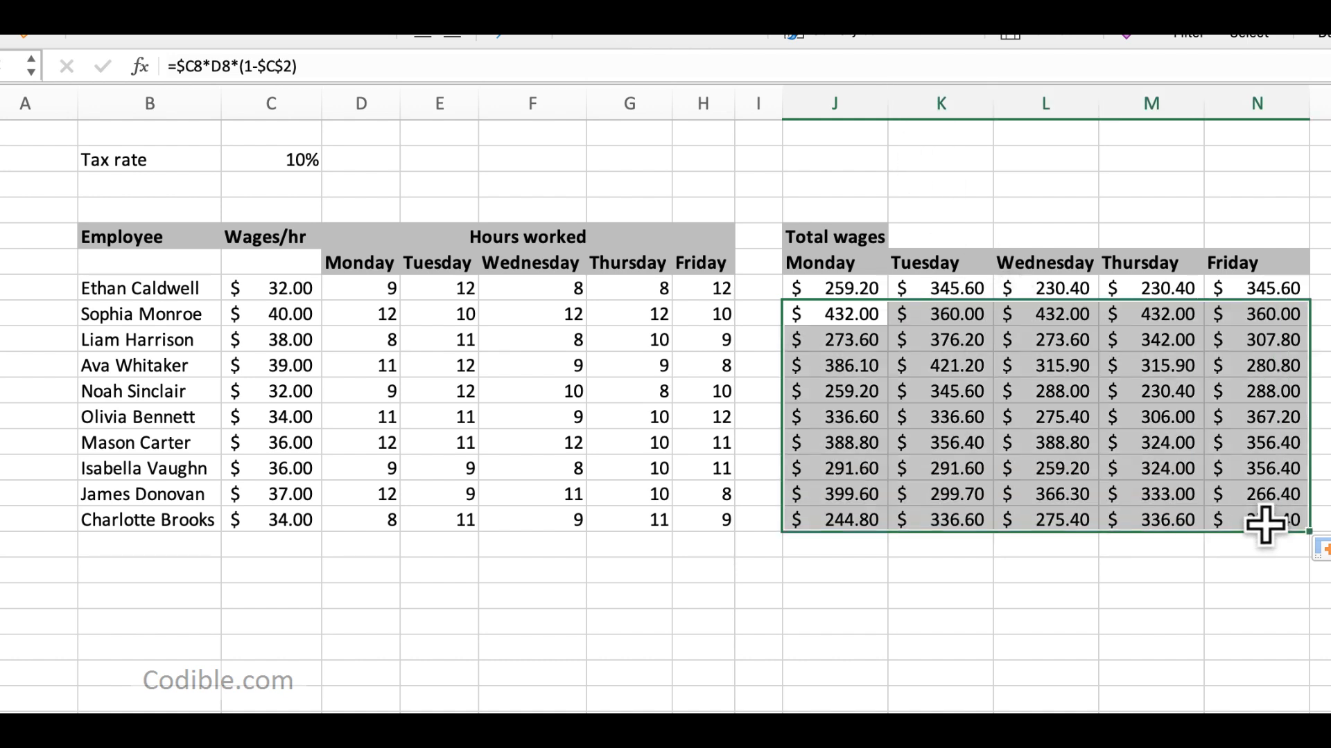
Step: Clear the copied formulas from J8:N16 and K7:N7, keeping only the Monday wage formula in J7
{"action": "key", "text": "Delete"}
{"action": "key", "text": "Up"}
{"action": "key", "text": "Right"}
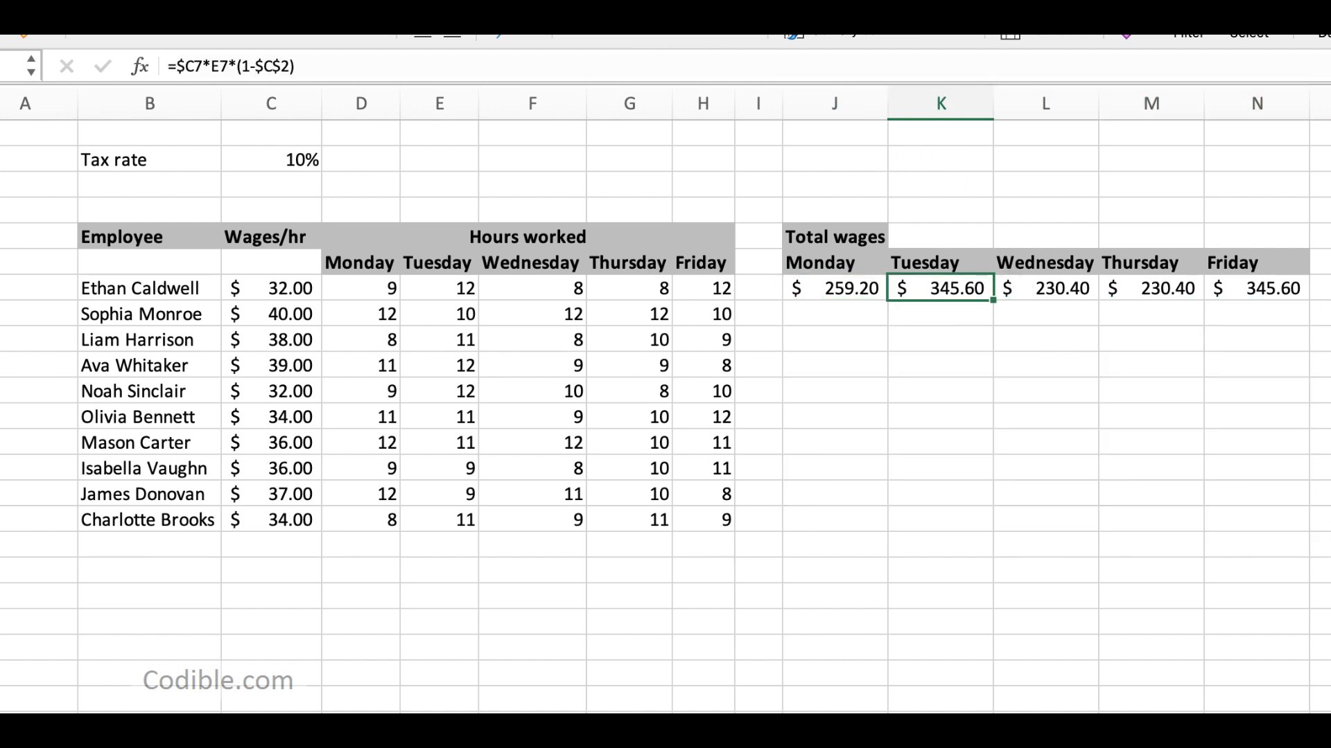
{"action": "key", "text": "super+shift+Right"}
{"action": "key", "text": "Delete"}
{"action": "key", "text": "Left"}
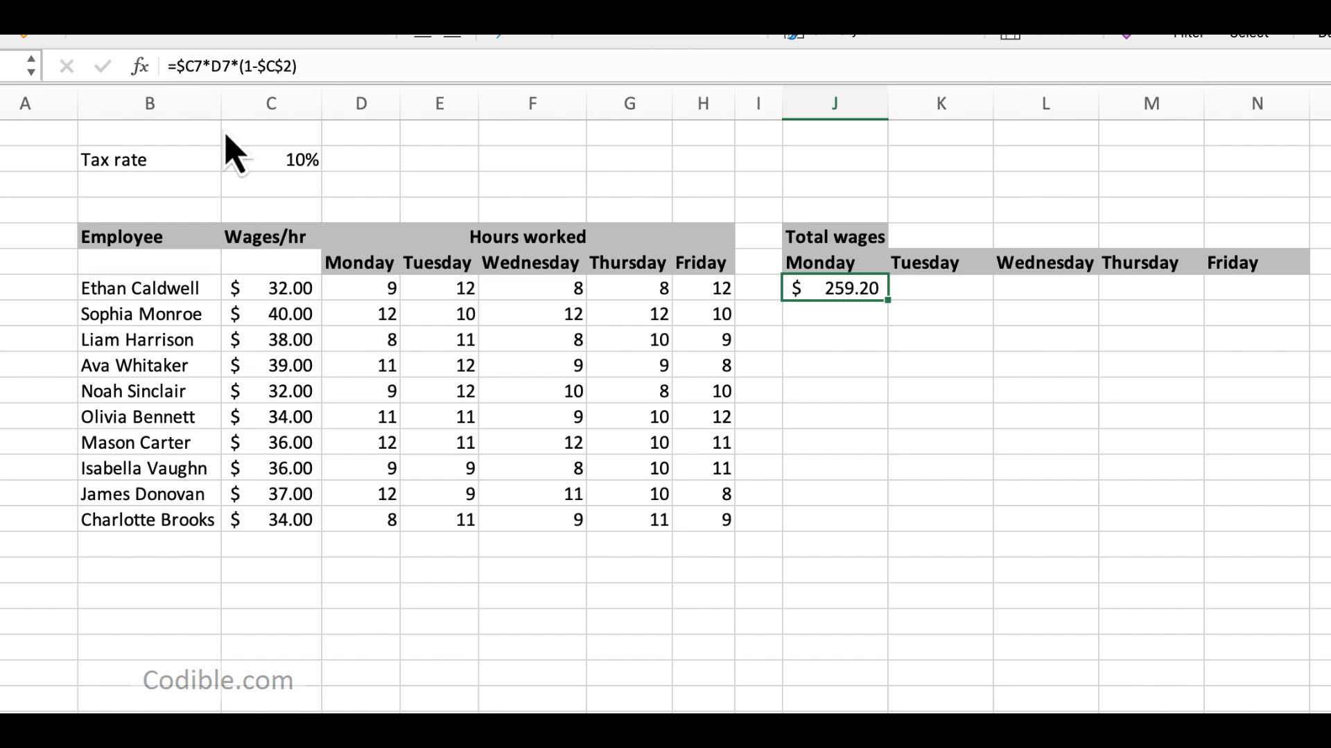
Step: Remove all the dollar signs from the J7 formula so it reads =C7*D7*(1-C2)
{"action": "left_click", "coordinate": [261, 66]}
{"action": "key", "text": "BackSpace"}
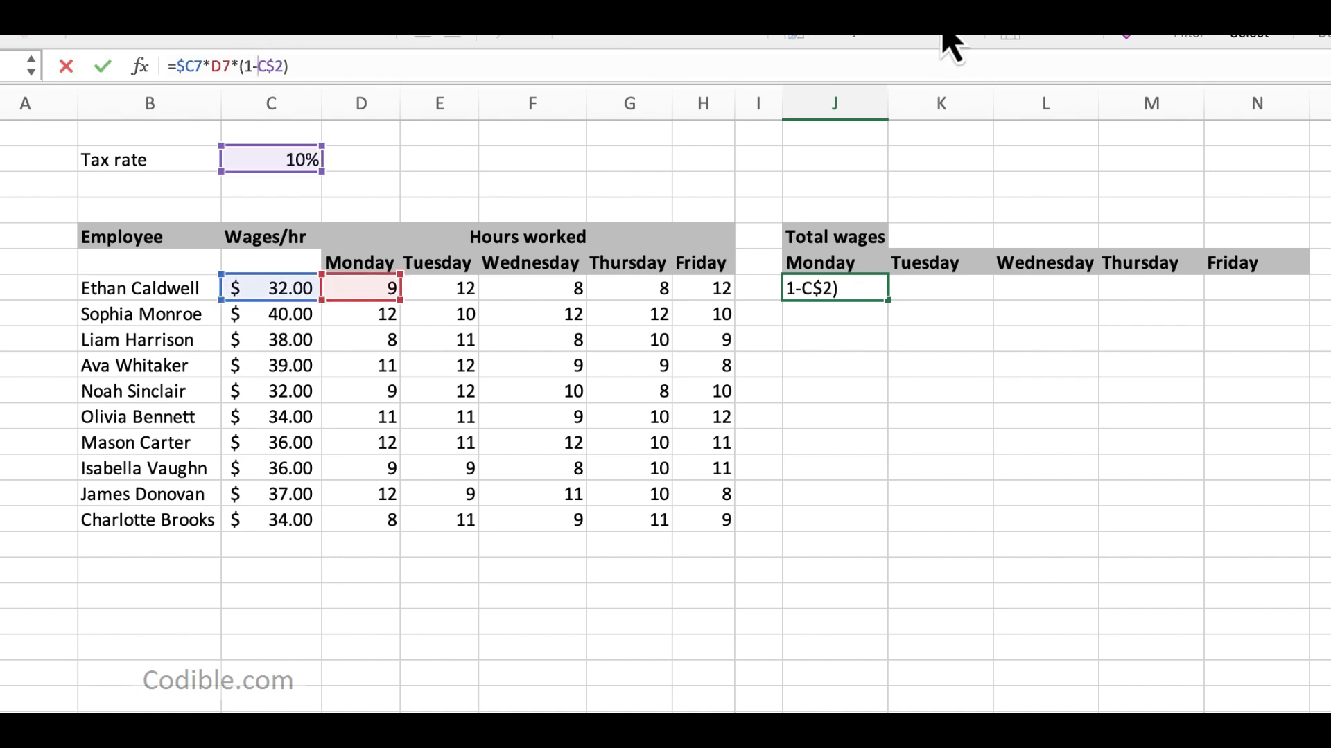
{"action": "key", "text": "BackSpace"}
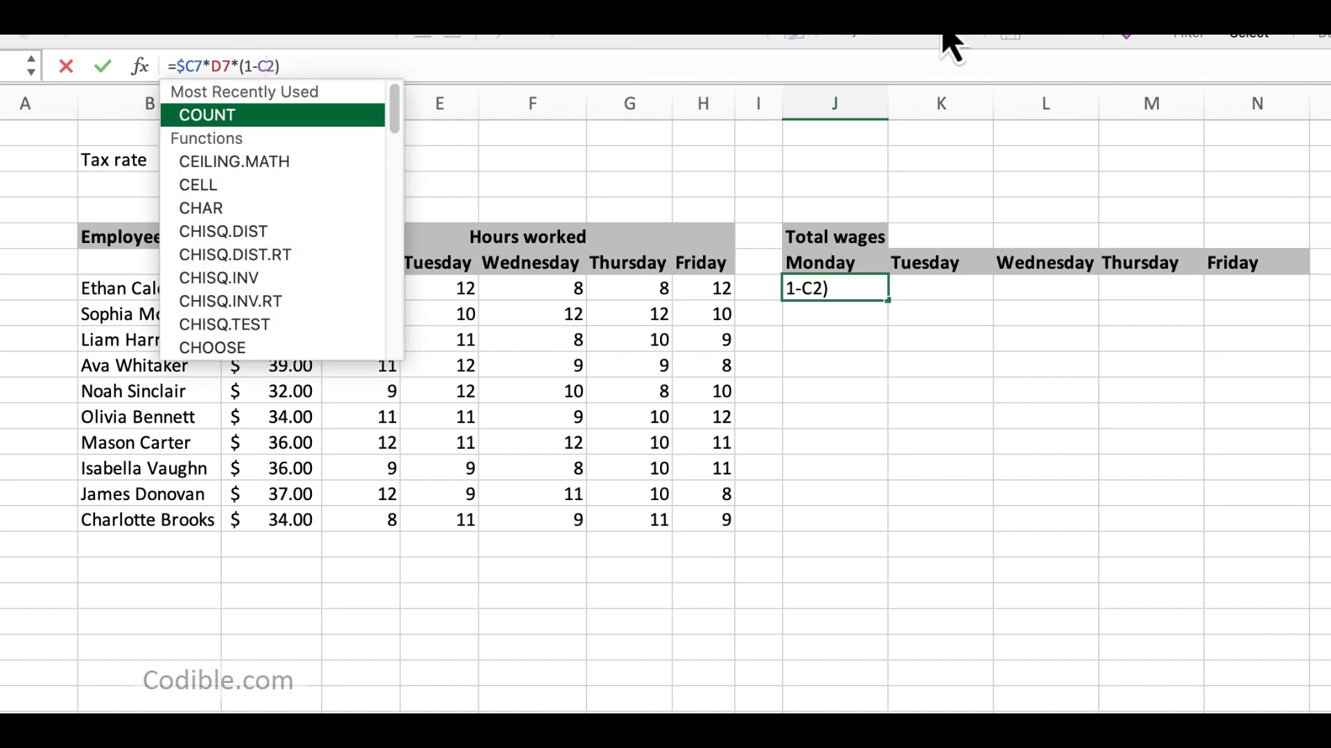
{"action": "key", "text": "Left"}
{"action": "key", "text": "Left"}
{"action": "key", "text": "Left"}
{"action": "key", "text": "Left"}
{"action": "key", "text": "BackSpace"}
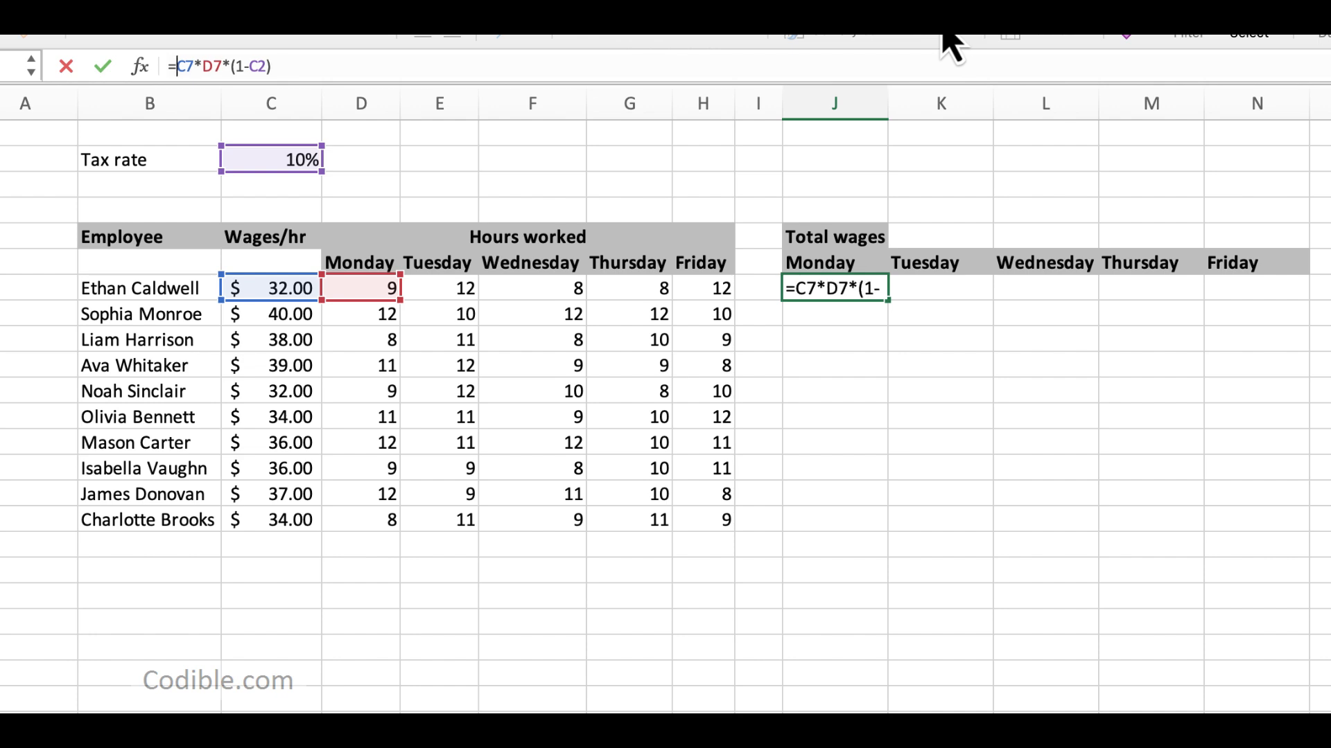
{"action": "key", "text": "Return"}
{"action": "key", "text": "Up"}
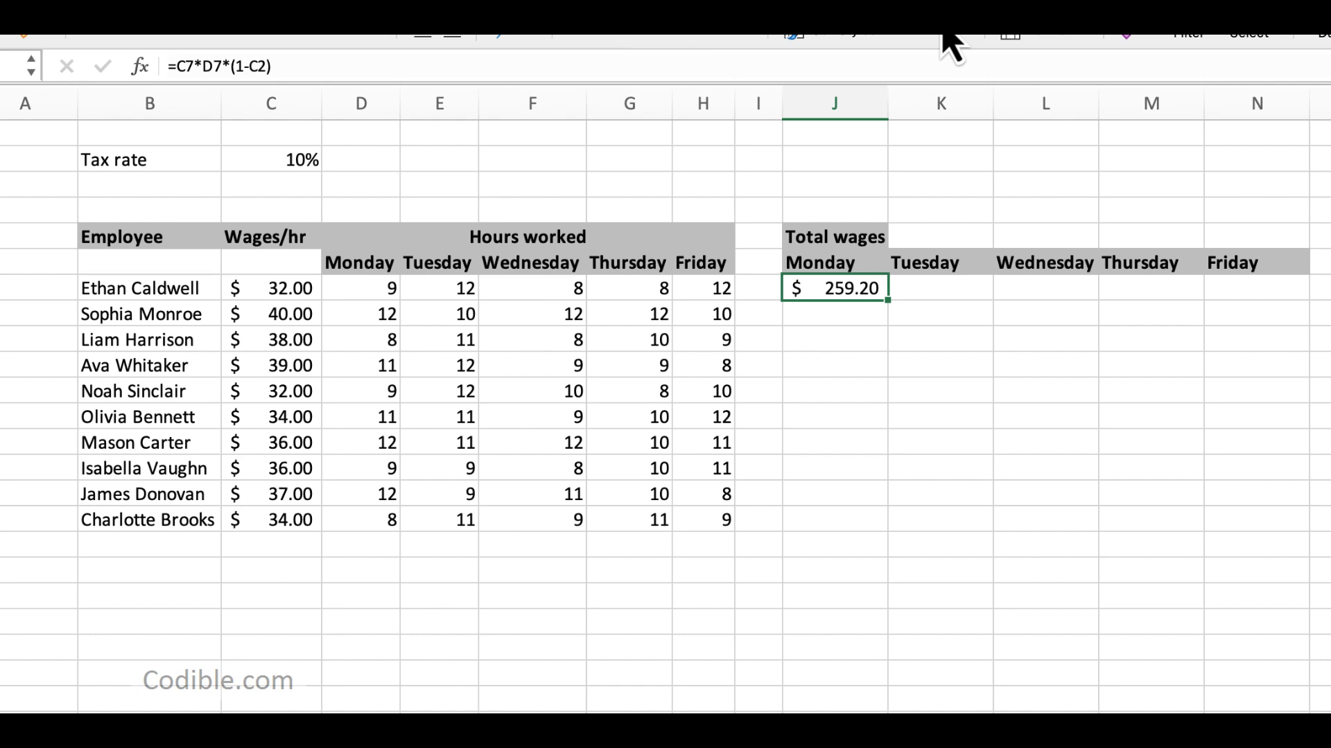
Step: Make the tax rate reference in J7 fully absolute so the formula reads =C7*D7*(1-$C$2)
{"action": "left_click", "coordinate": [185, 65]}
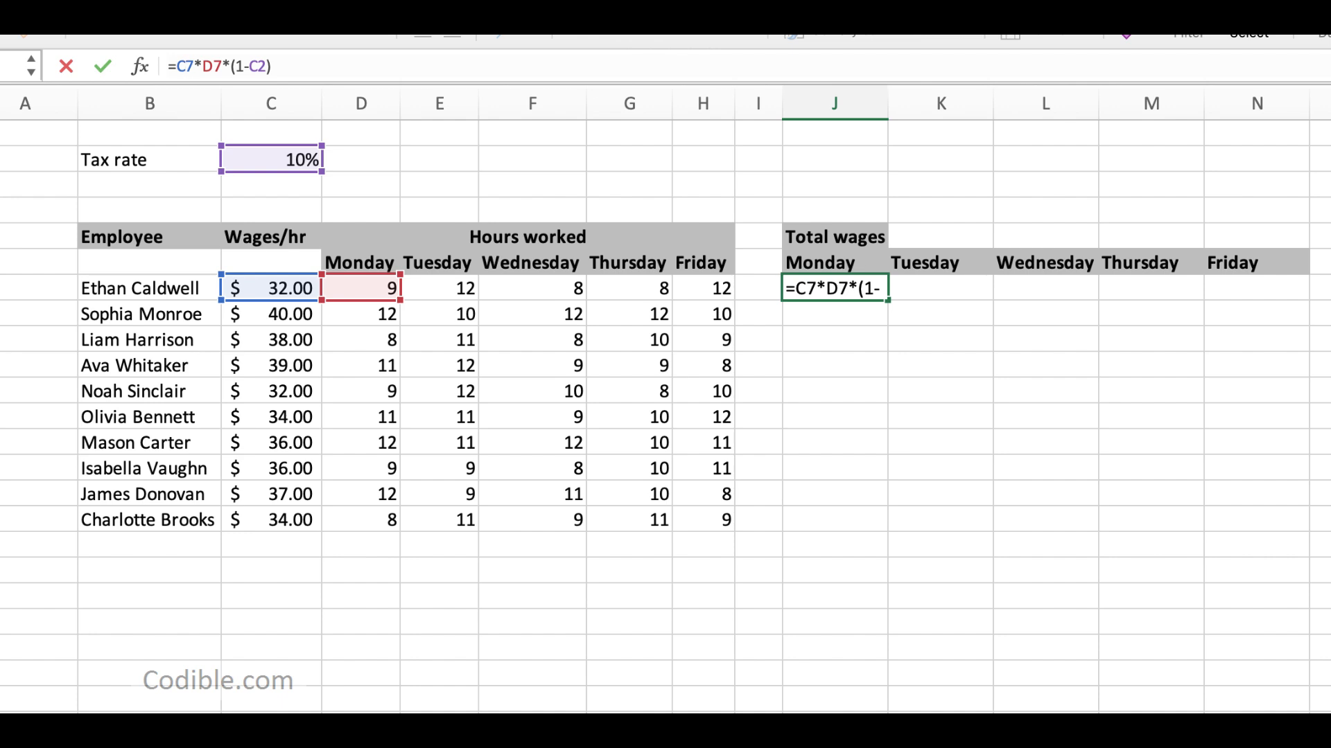
{"action": "left_click", "coordinate": [250, 66]}
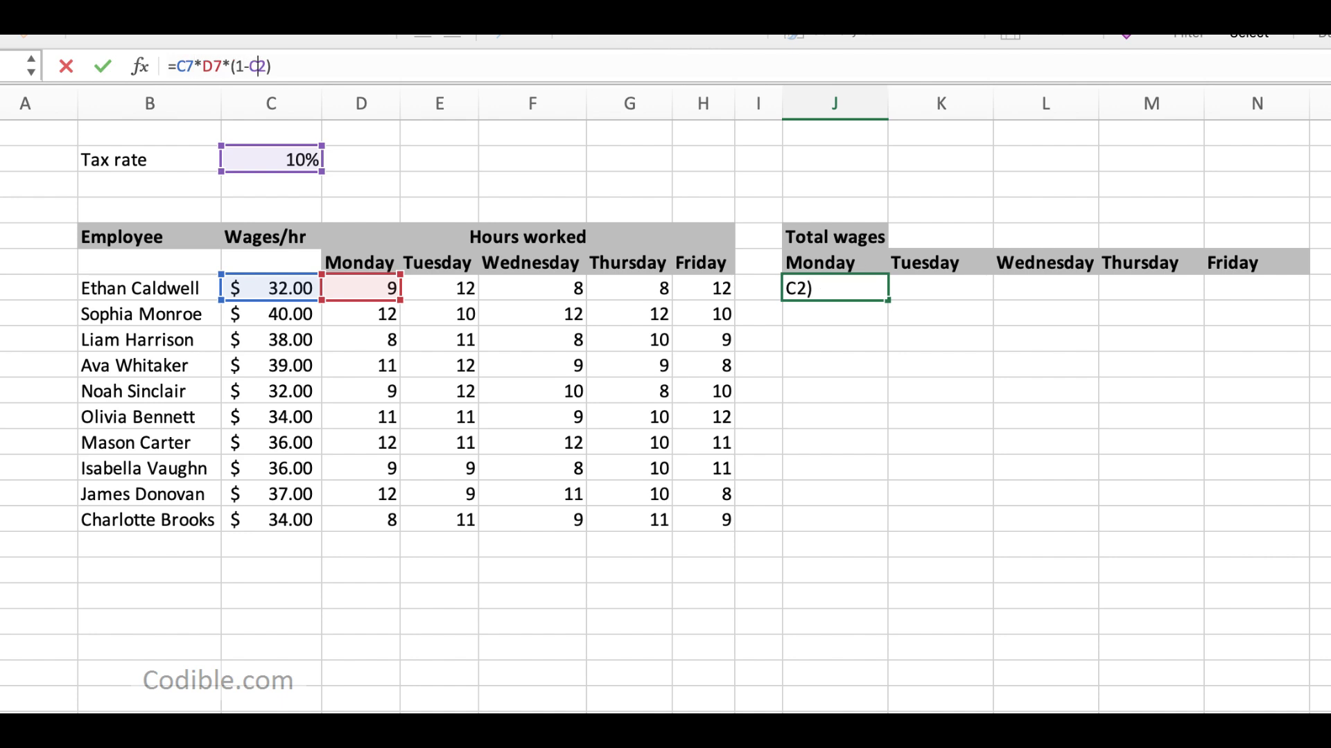
{"action": "key", "text": "F4"}
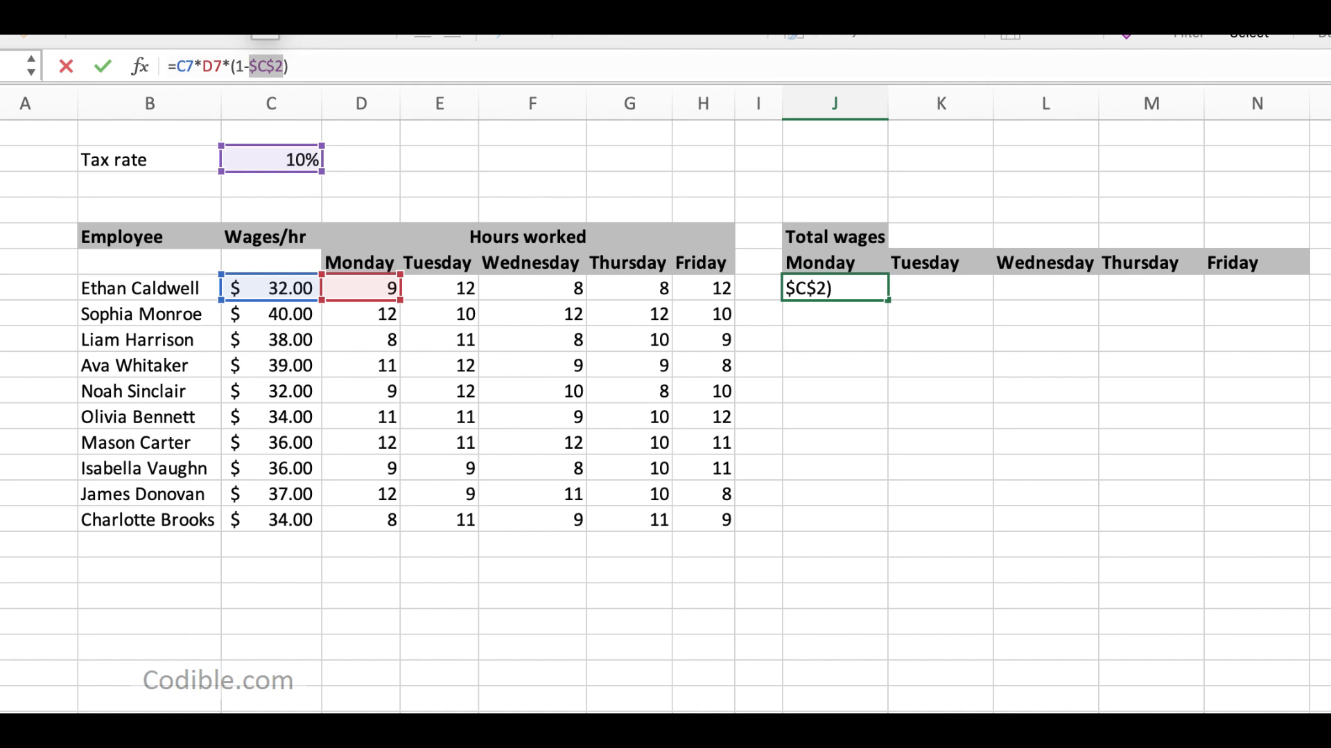
{"action": "key", "text": "Return"}
{"action": "key", "text": "Up"}
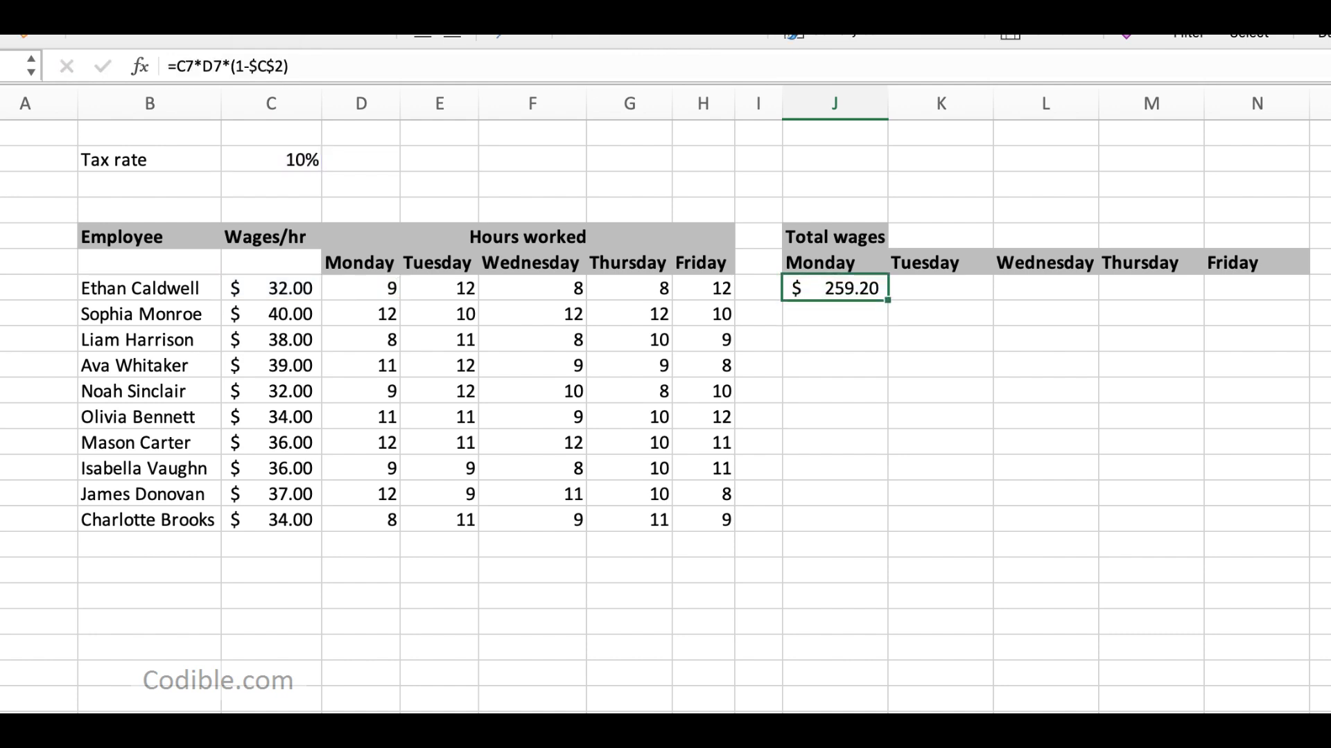
Step: Lock only the column of the wage reference in J7, giving =$C7*D7*(1-$C$2), and fill the formula across and down through N16
{"action": "left_click", "coordinate": [184, 66]}
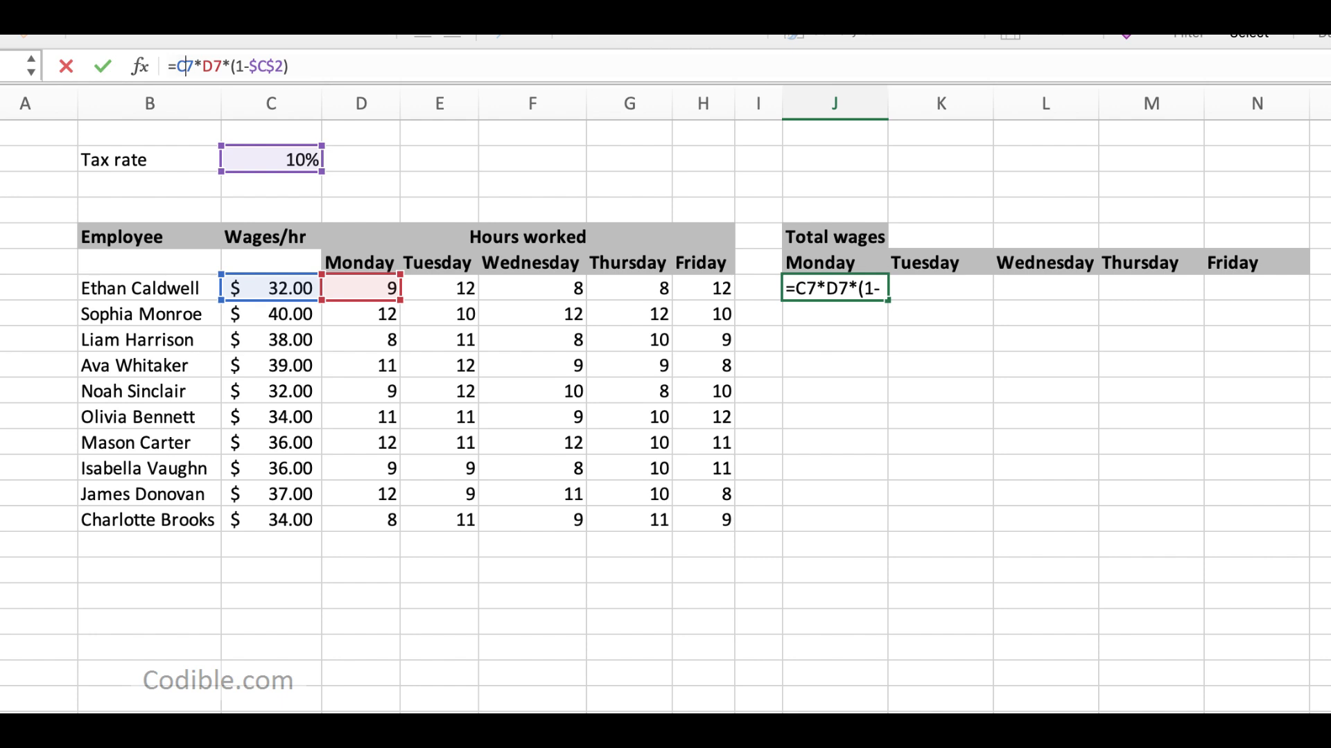
{"action": "key", "text": "F4"}
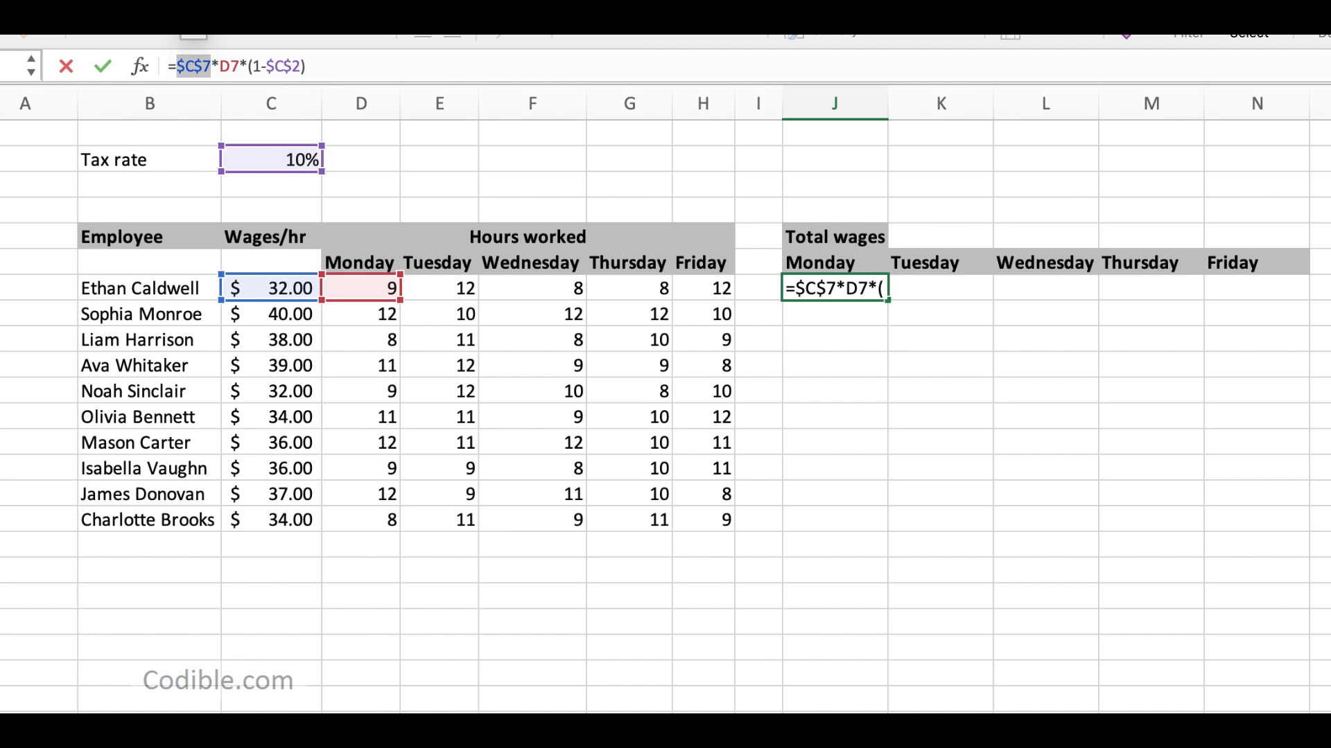
{"action": "key", "text": "F4"}
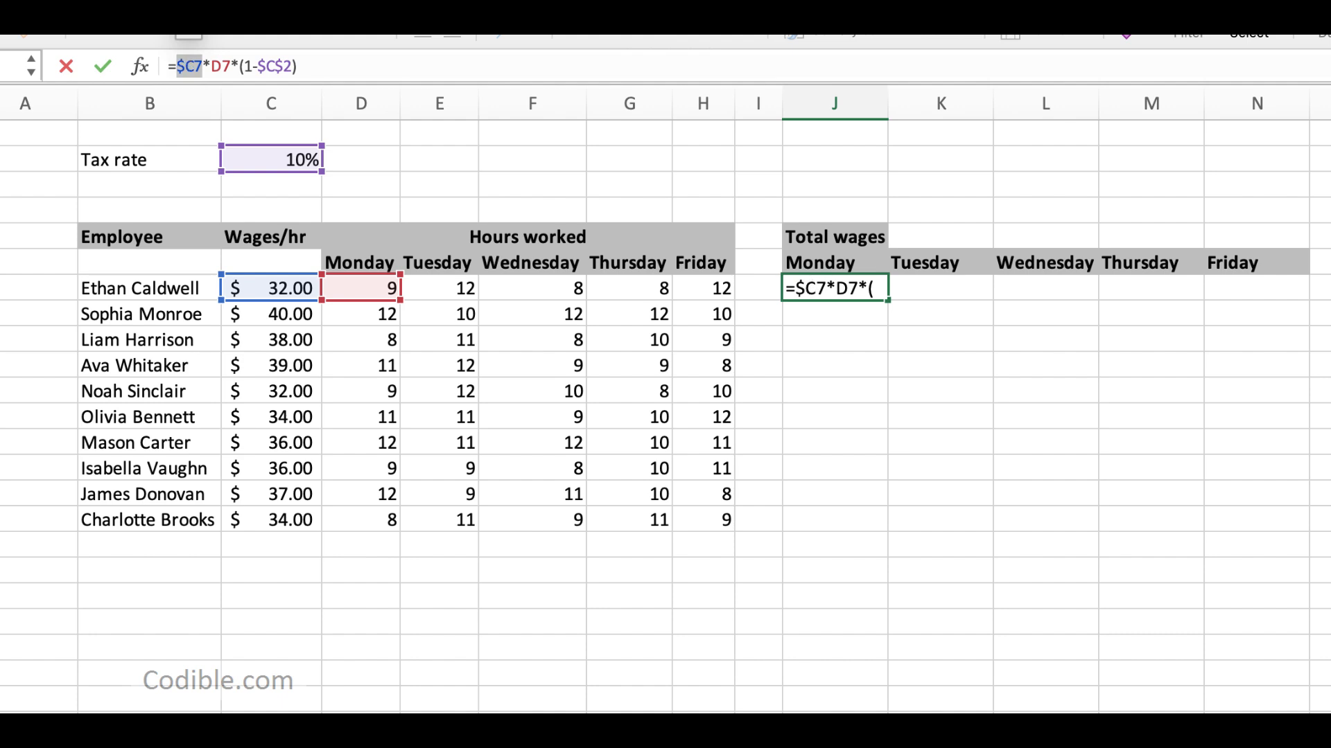
{"action": "key", "text": "Return"}
{"action": "key", "text": "Up"}
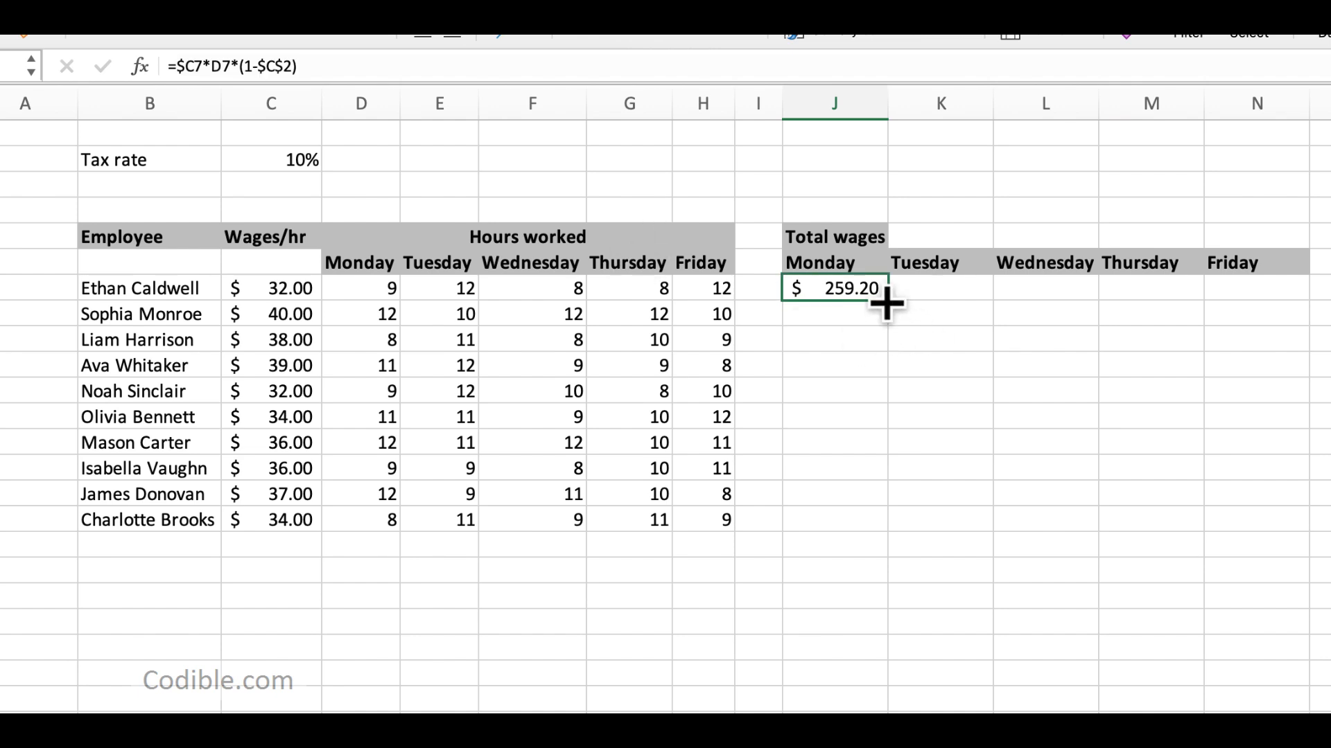
{"action": "left_click_drag", "start_coordinate": [888, 300], "coordinate": [1319, 532]}
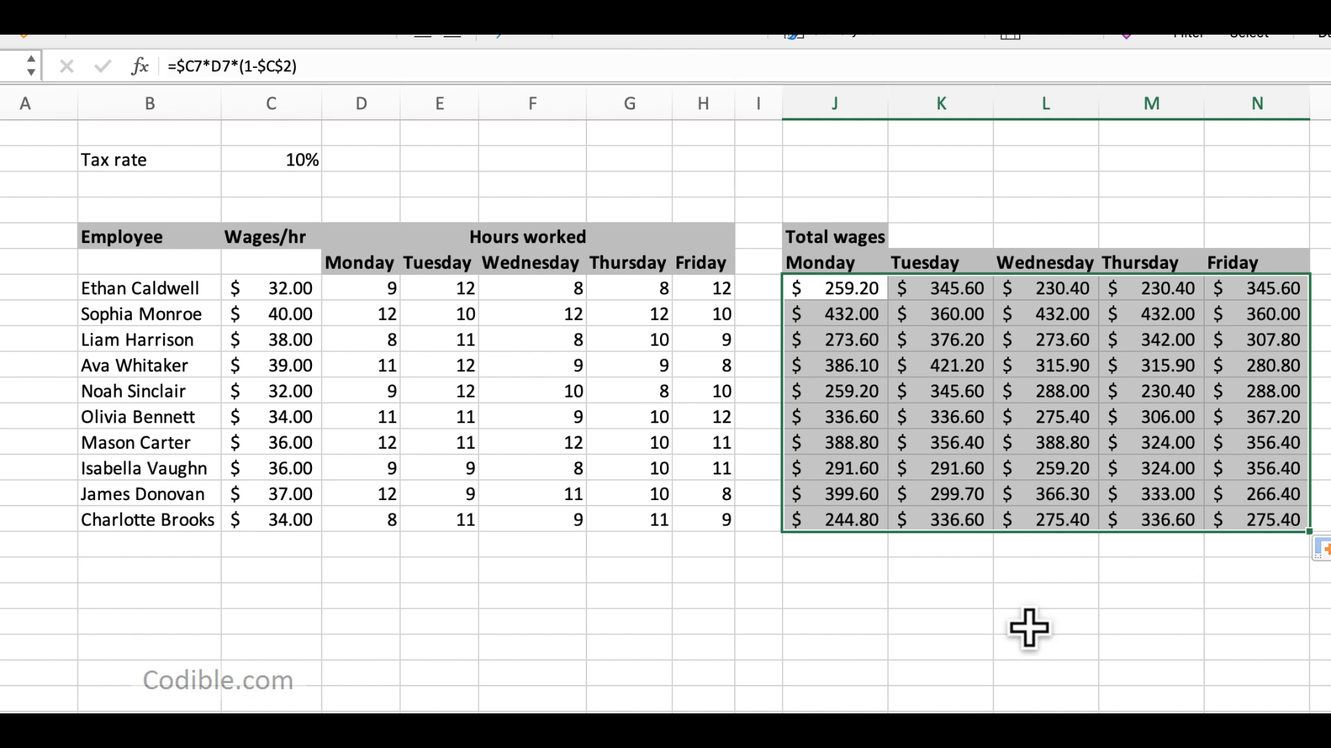